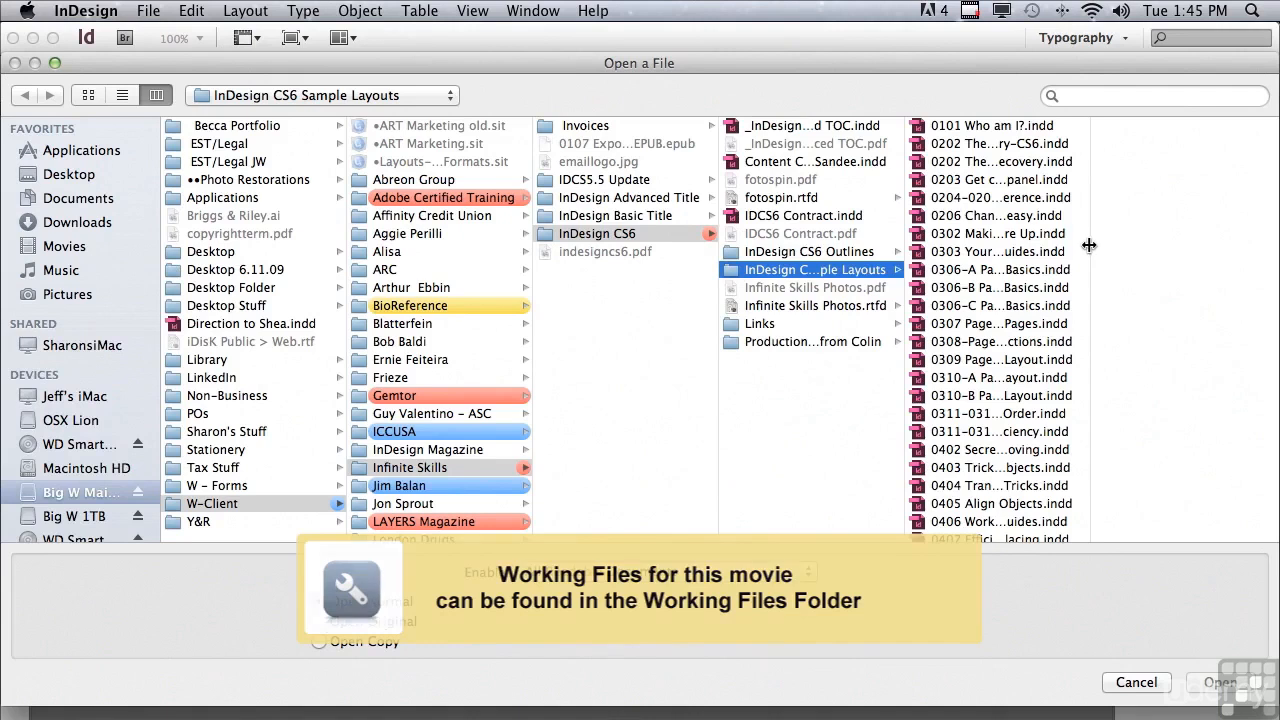
# - Open the InDesign document "0804 The Power of Nested Styles.indd" from the InDesign CS6 Sample Layouts folder
pyautogui.scroll(-5, 1089, 280)
pyautogui.moveTo(1089, 307); pyautogui.dragTo(1075, 490)
pyautogui.click(975, 413)
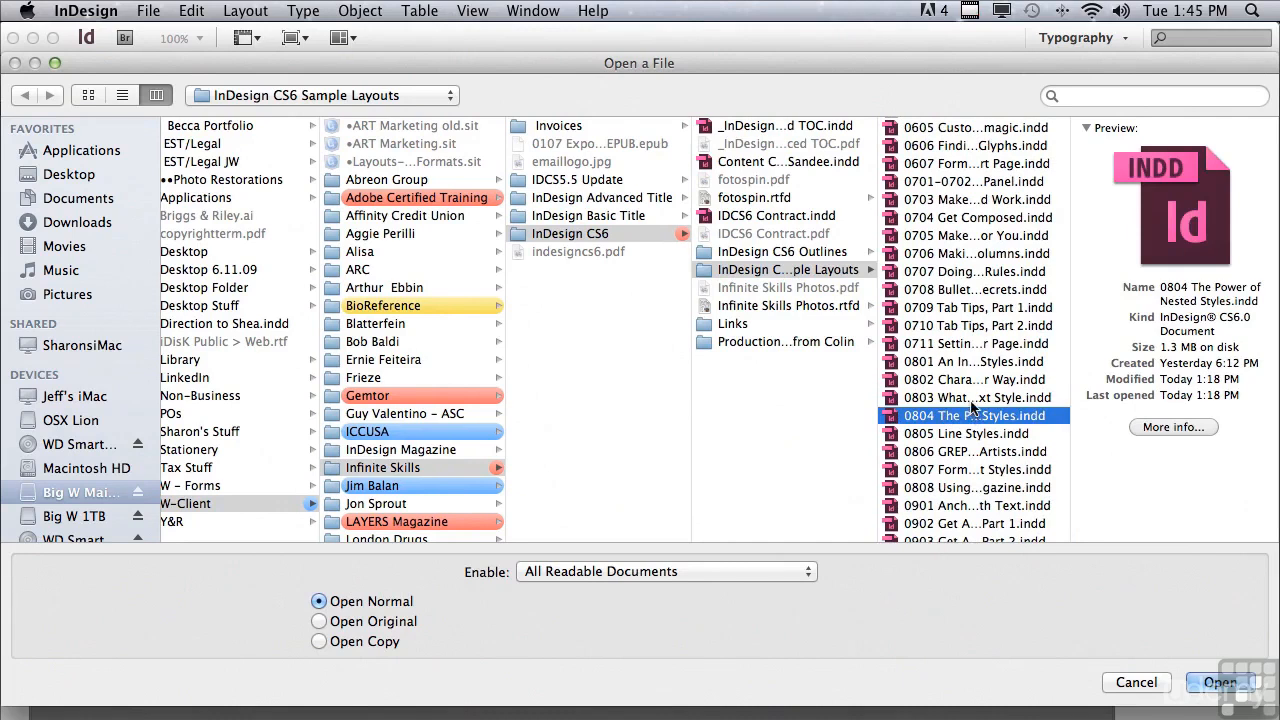
pyautogui.click(1219, 682)
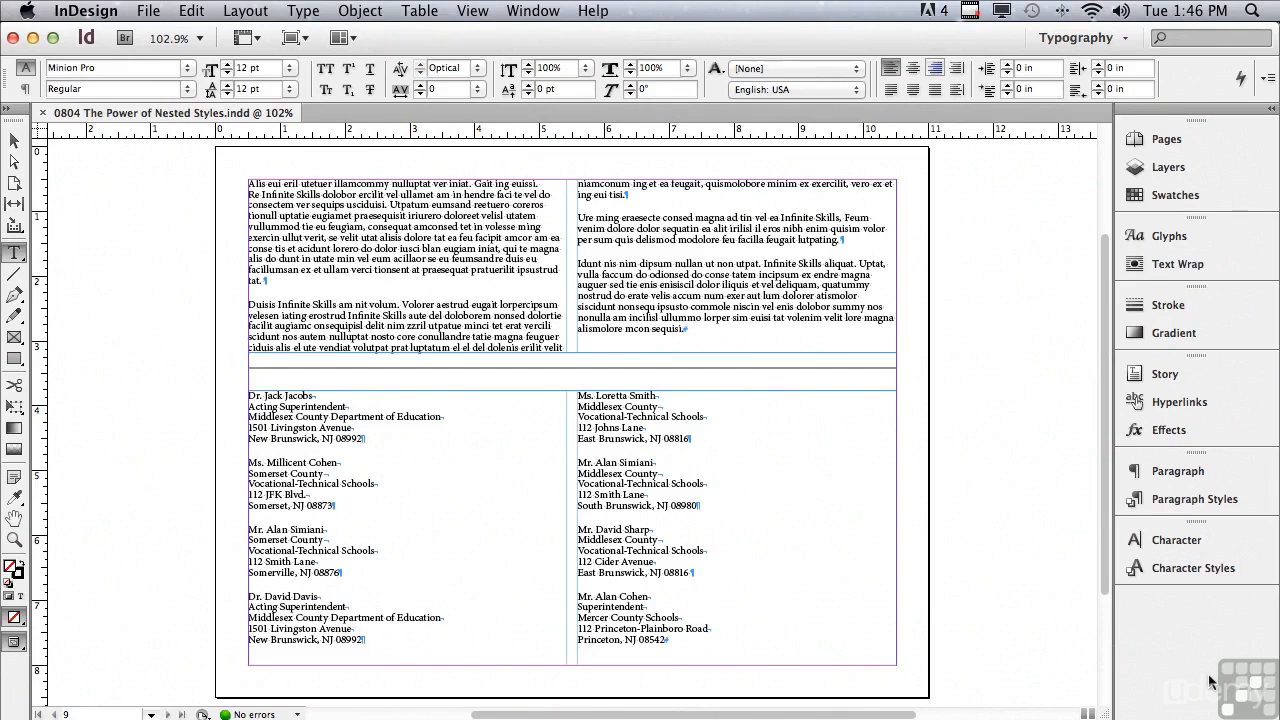
# - Open the Drop Caps and Nested Styles settings of the "Copy with Red Lead" paragraph style
pyautogui.click(1202, 495)
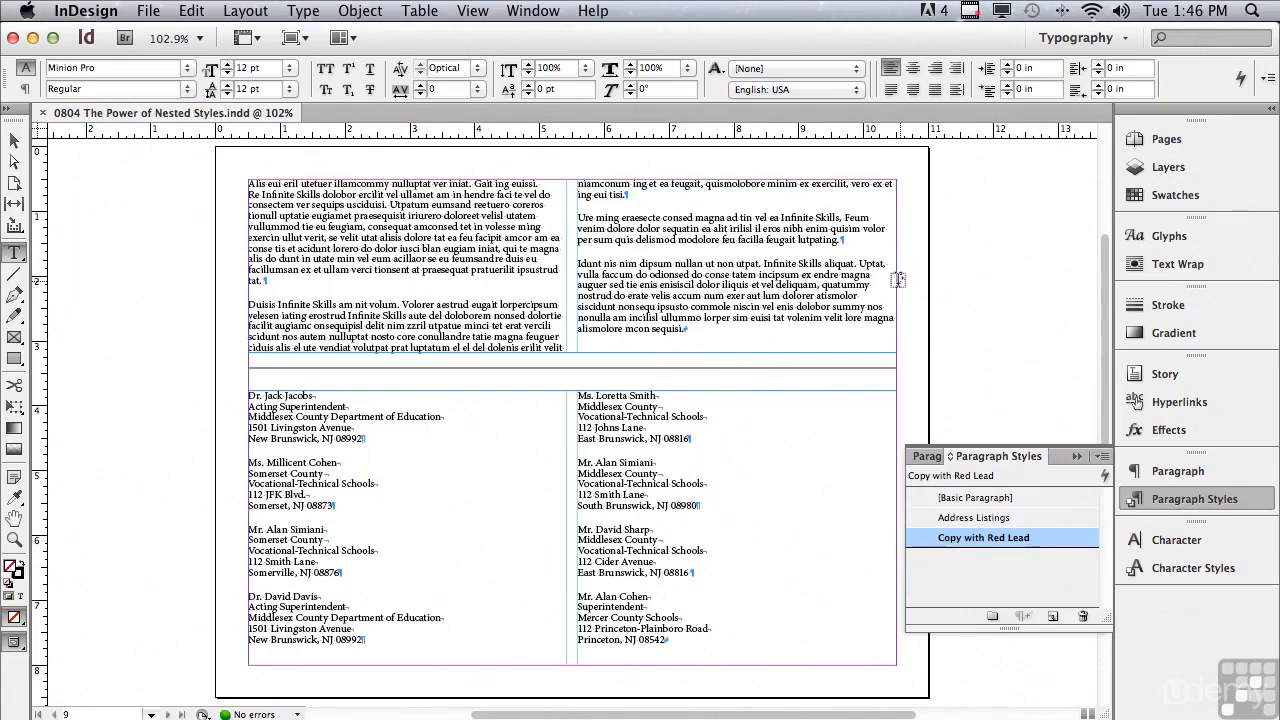
pyautogui.click(14, 539)
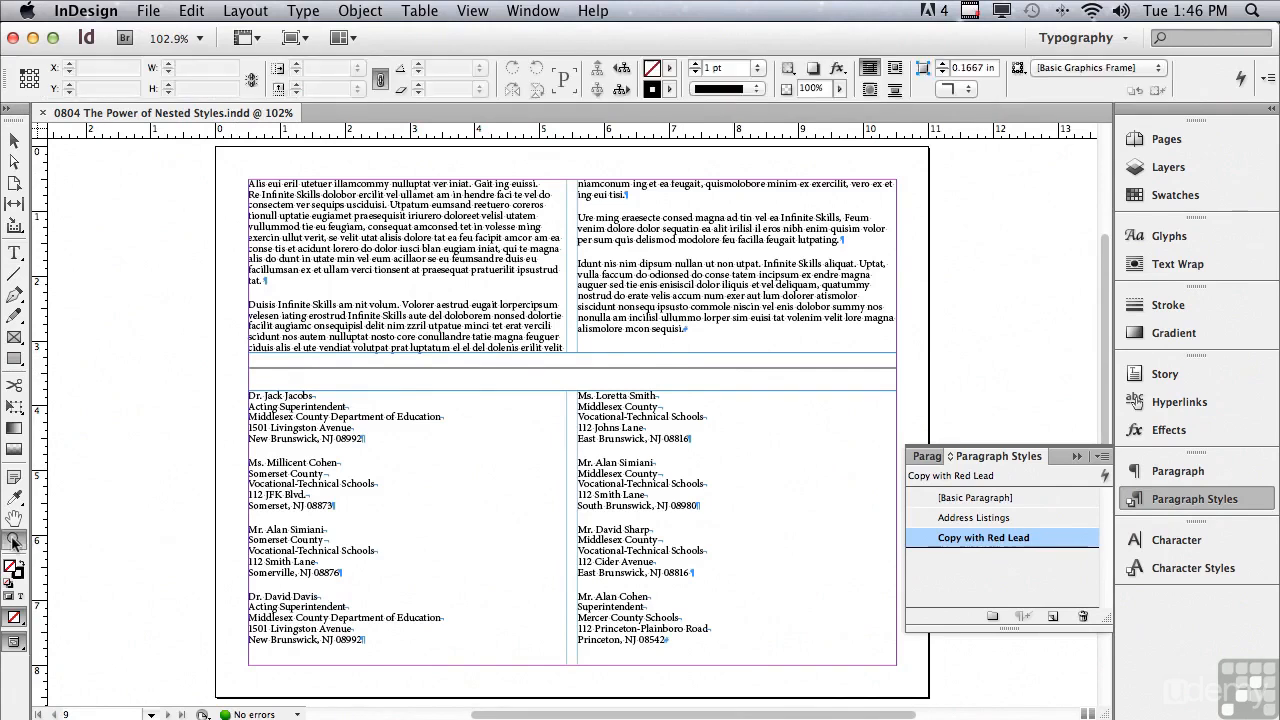
pyautogui.moveTo(240, 170); pyautogui.dragTo(902, 304)
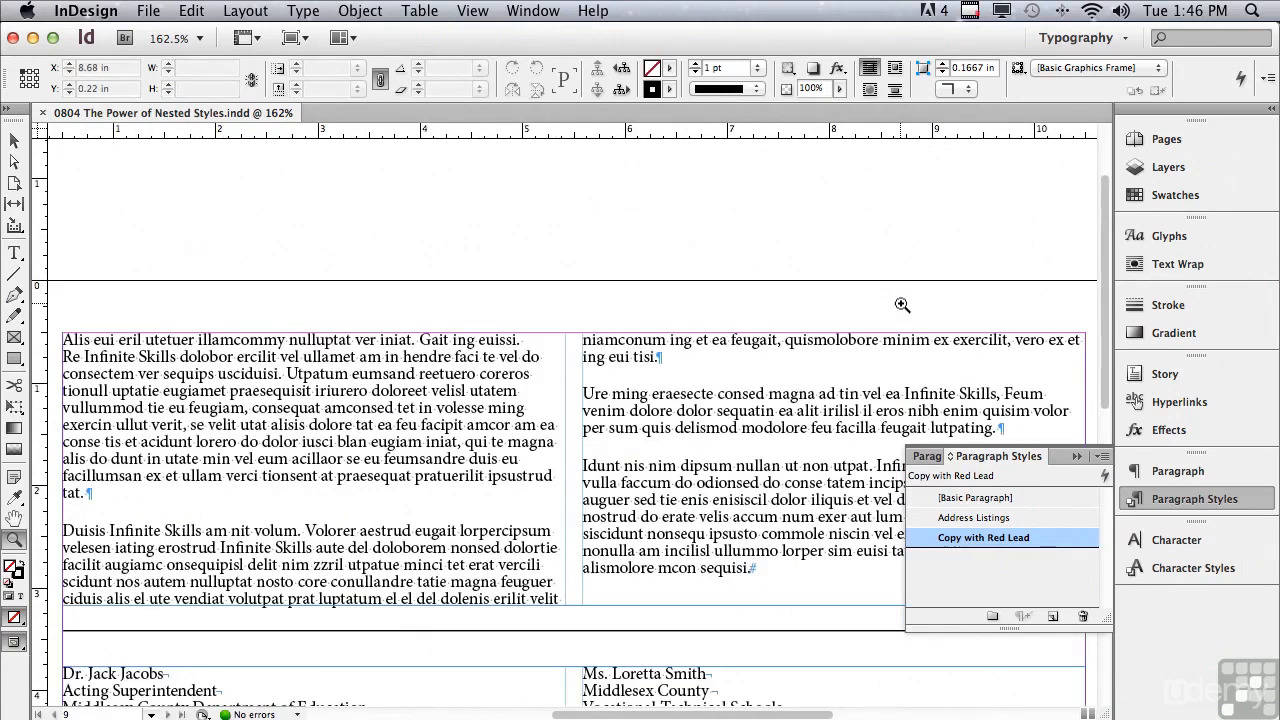
pyautogui.scroll(-5, 1072, 404)
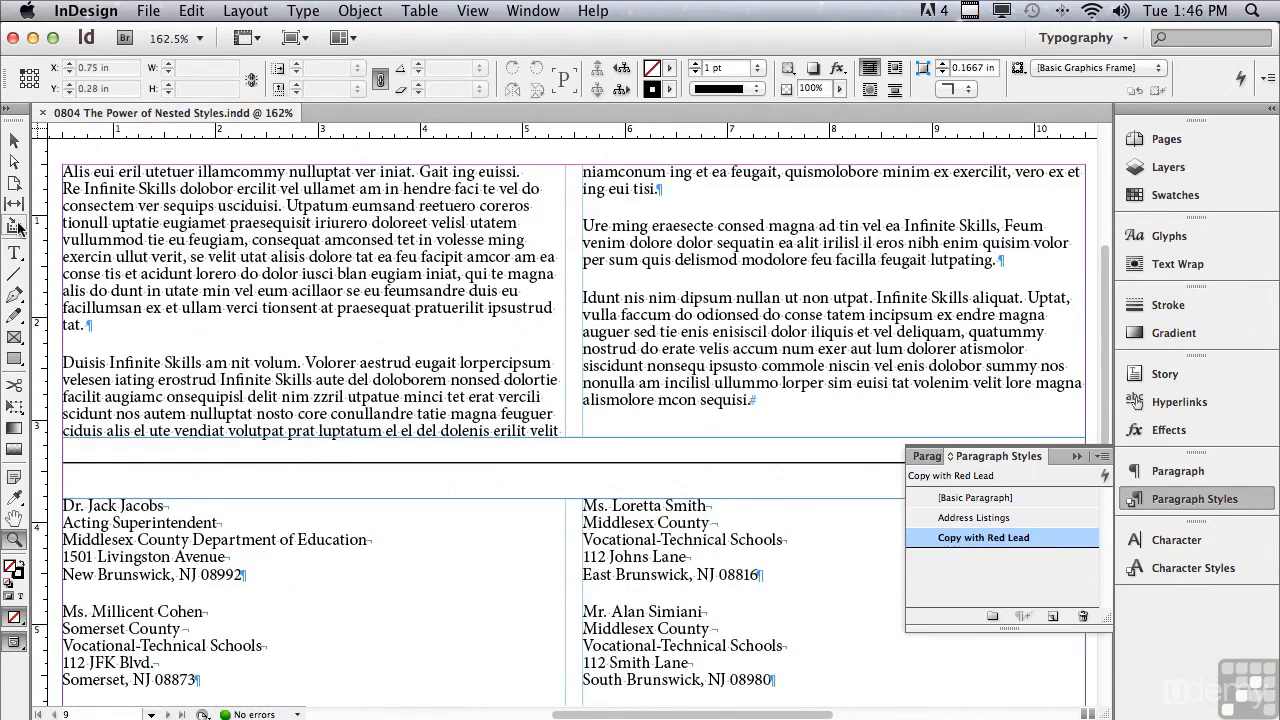
pyautogui.click(15, 252)
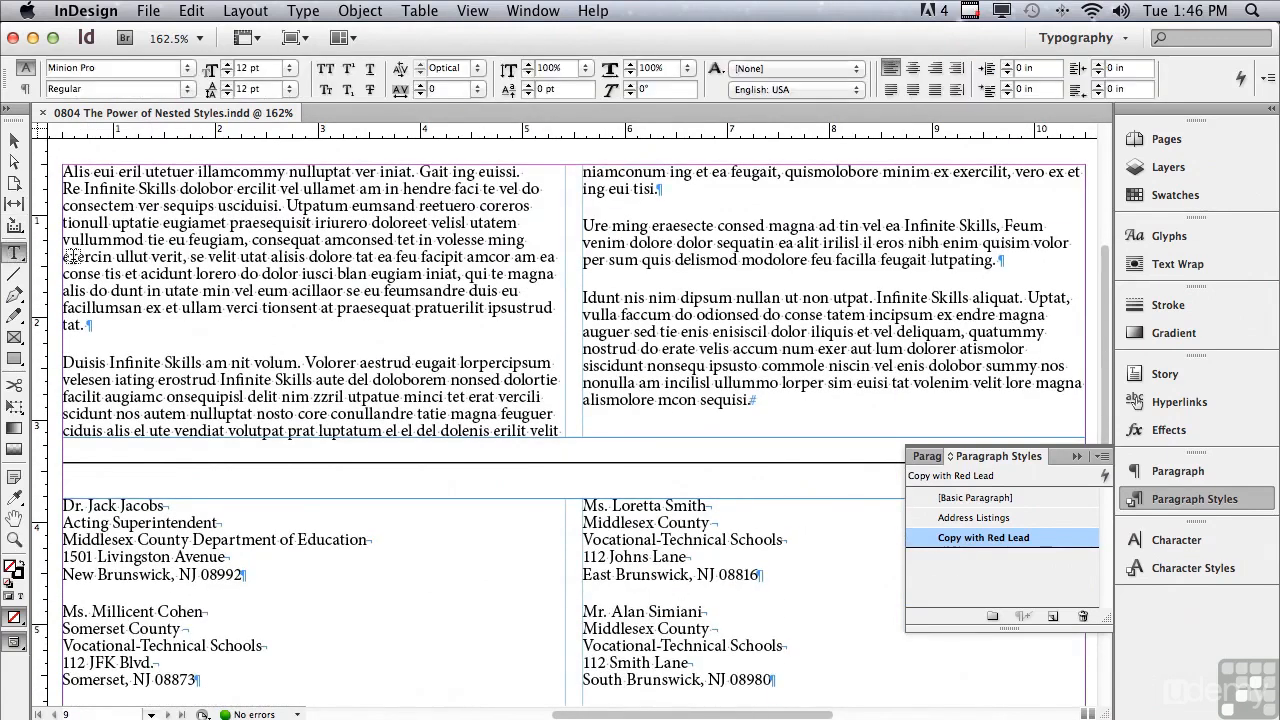
pyautogui.doubleClick(923, 538)
pyautogui.moveTo(603, 125); pyautogui.dragTo(622, 73)
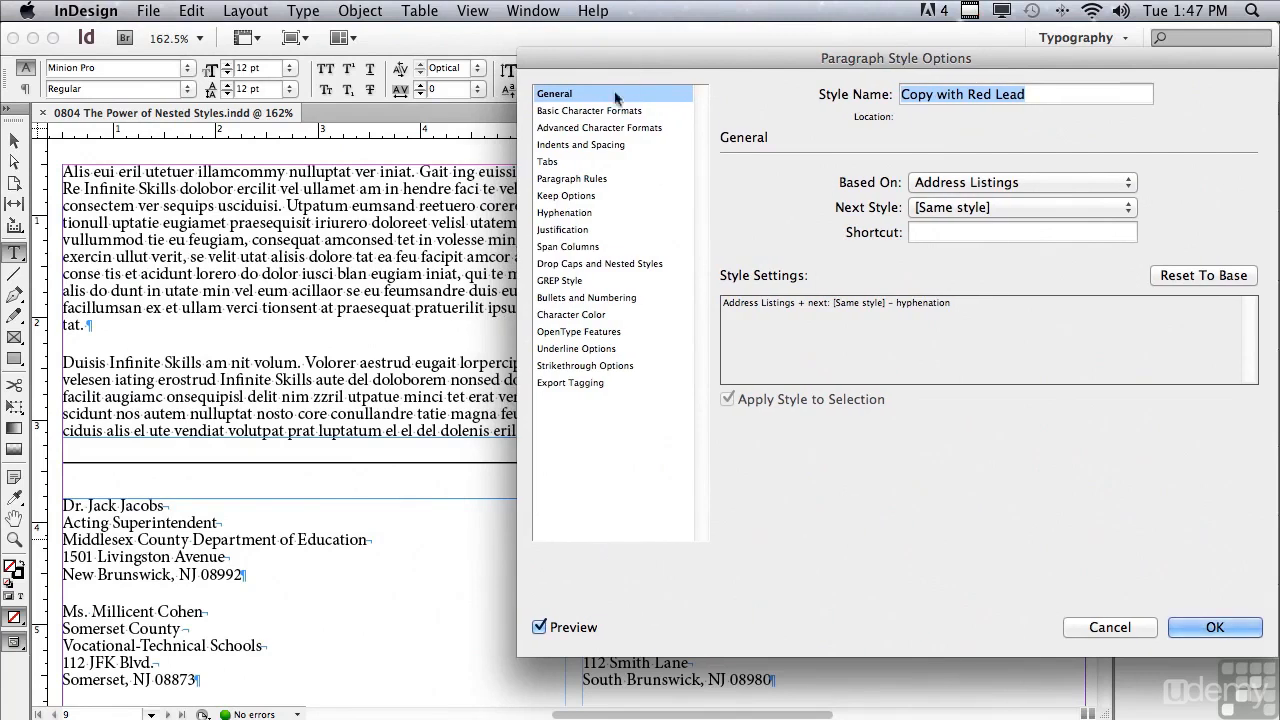
pyautogui.click(592, 264)
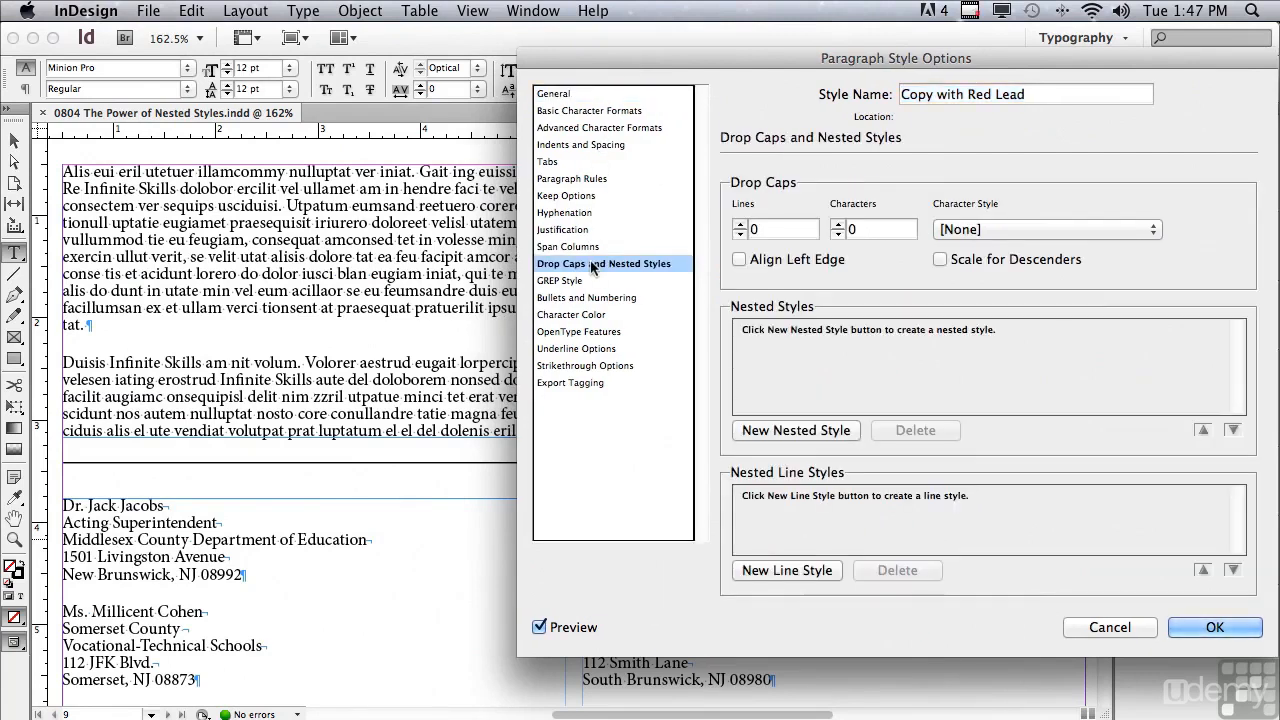
# - Give the paragraph style a drop cap 2 lines tall and 4 characters wide
pyautogui.click(740, 225)
pyautogui.click(740, 225)
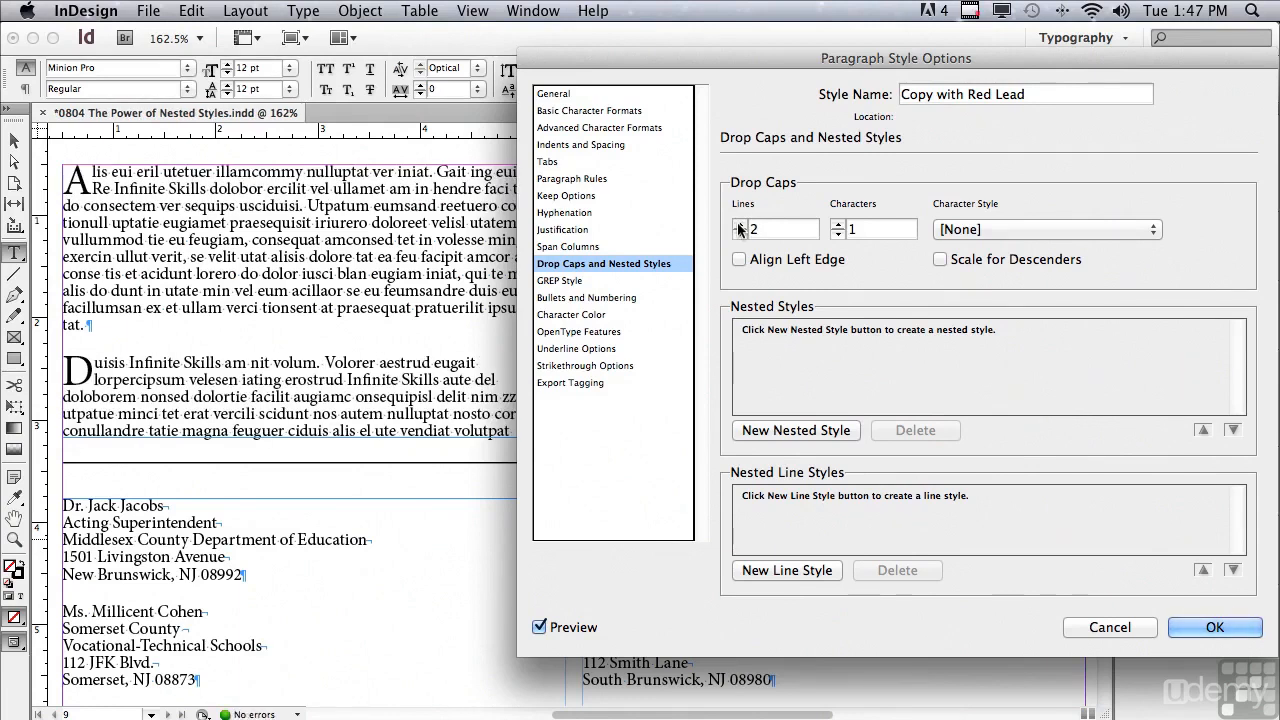
pyautogui.click(838, 224)
pyautogui.click(838, 224)
pyautogui.click(838, 225)
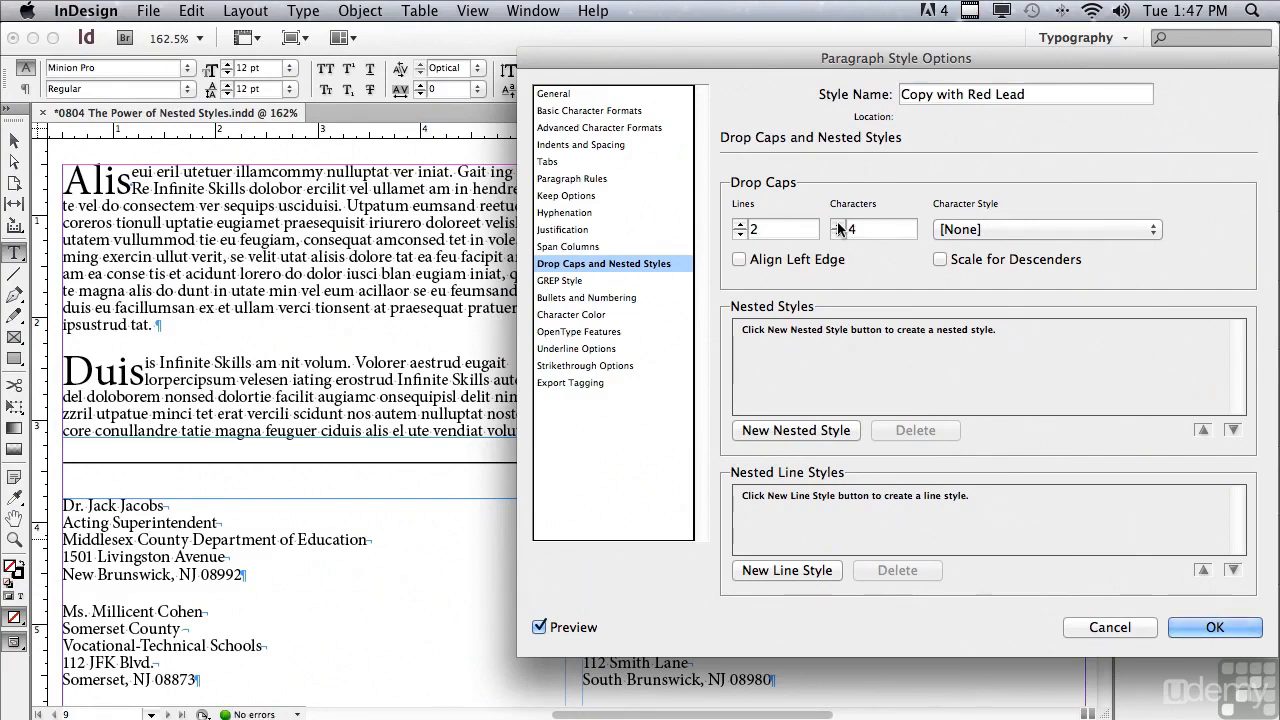
# - Reduce the drop cap to 1 character and assign it the RED BOLD CAPS character style
pyautogui.click(838, 234)
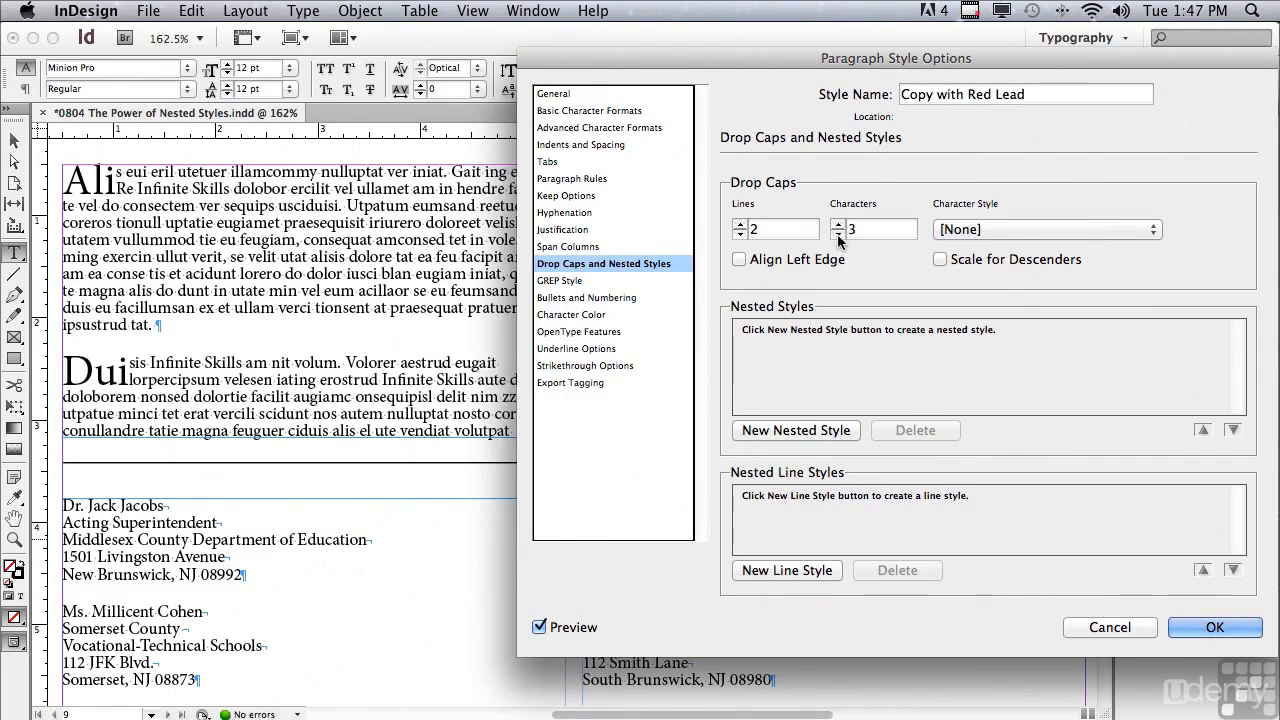
pyautogui.click(838, 234)
pyautogui.click(838, 234)
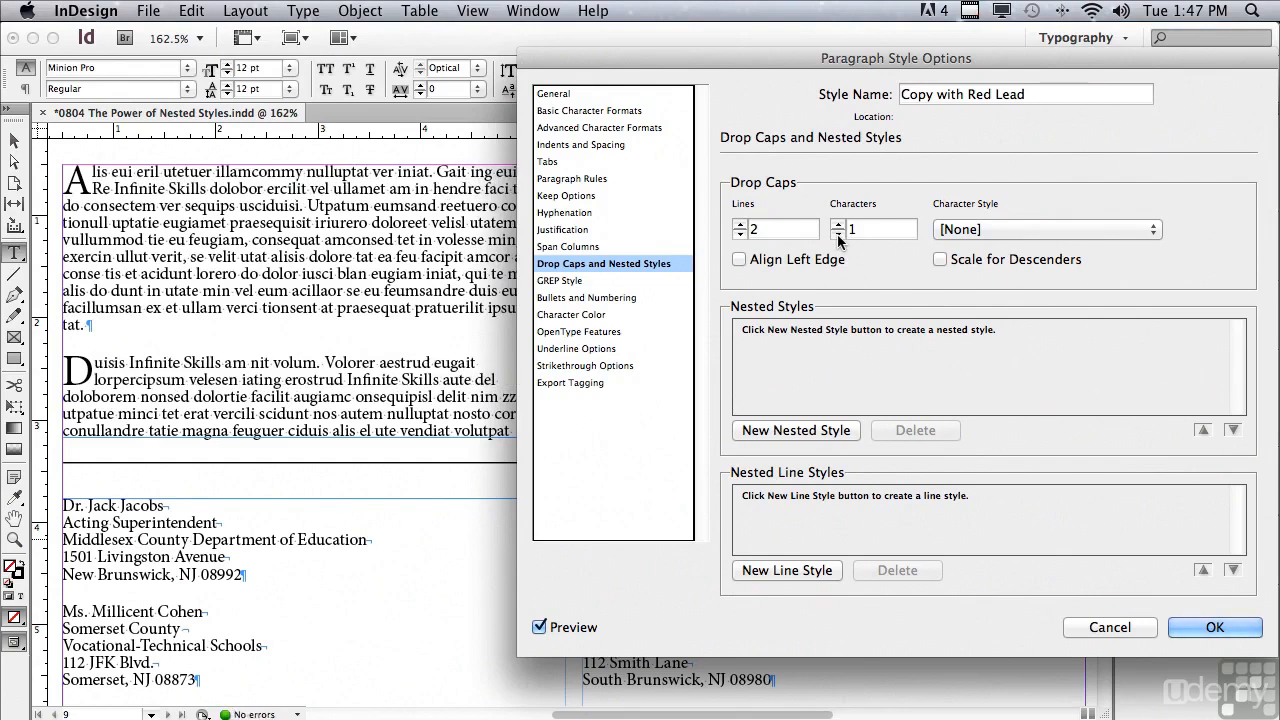
pyautogui.click(955, 230)
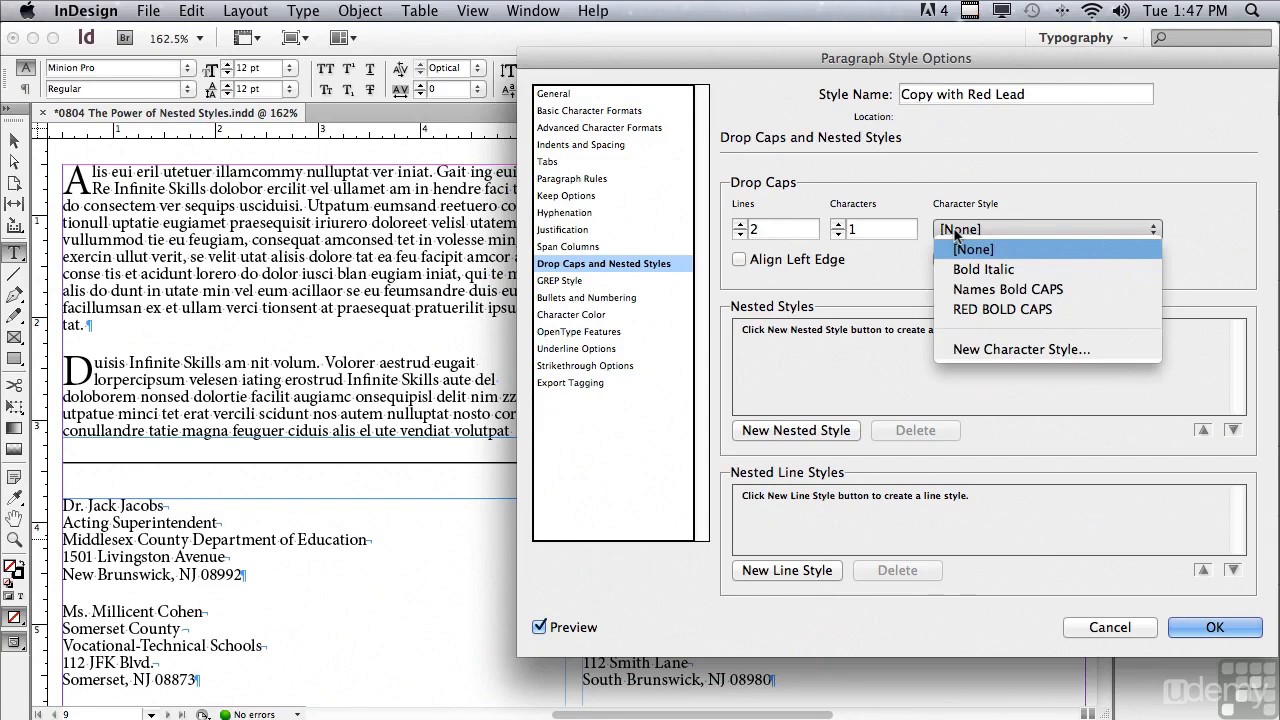
pyautogui.click(958, 310)
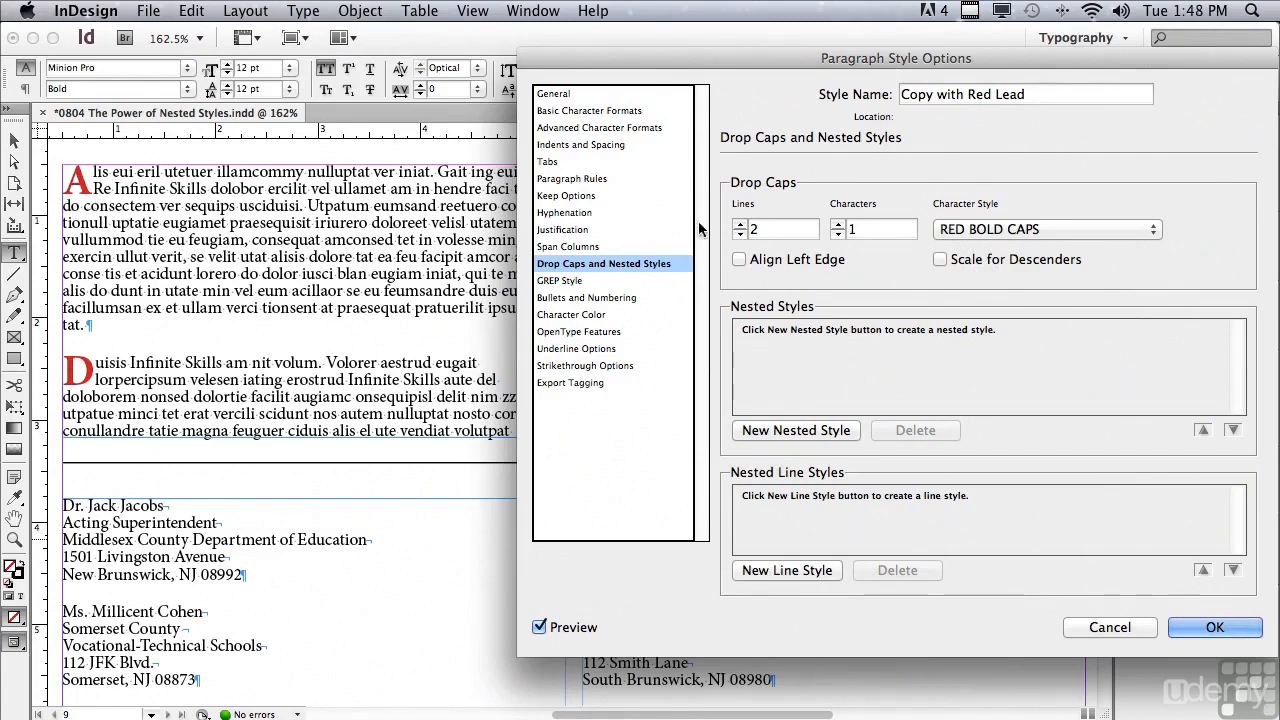
# - Remove the drop cap by setting its characters to 0 and its character style to [None]
pyautogui.click(837, 236)
pyautogui.click(958, 231)
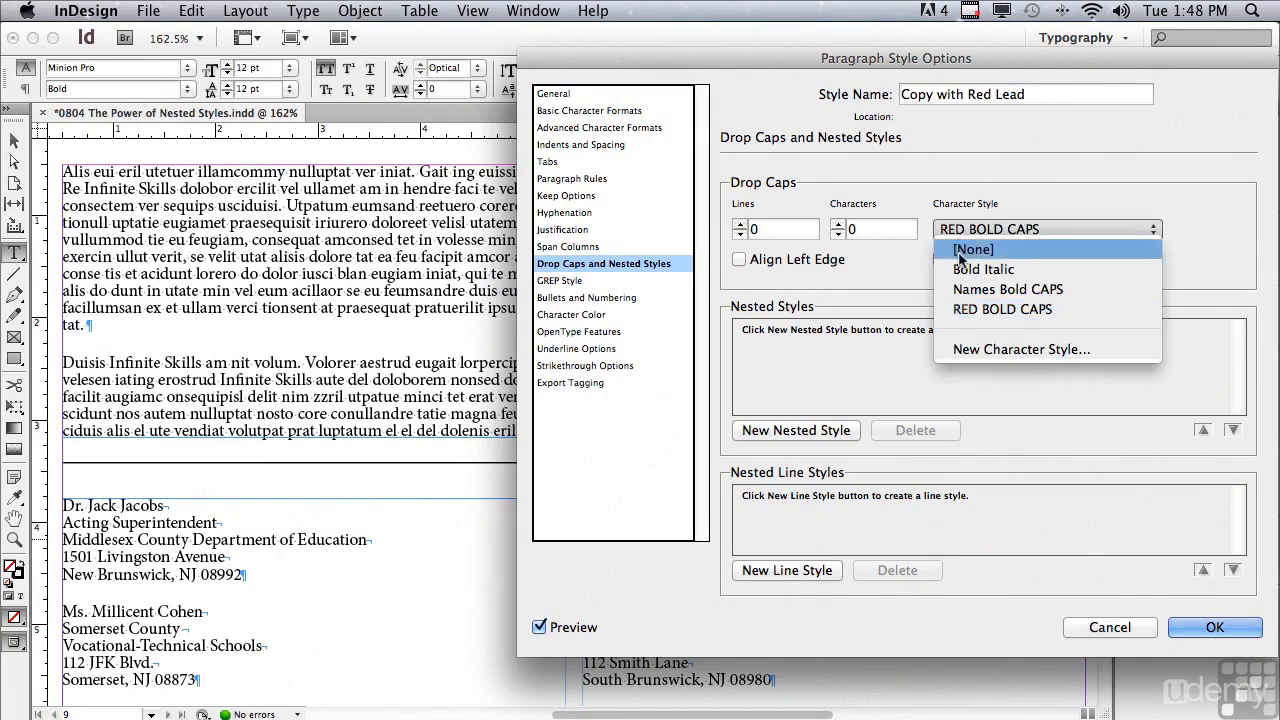
pyautogui.click(960, 250)
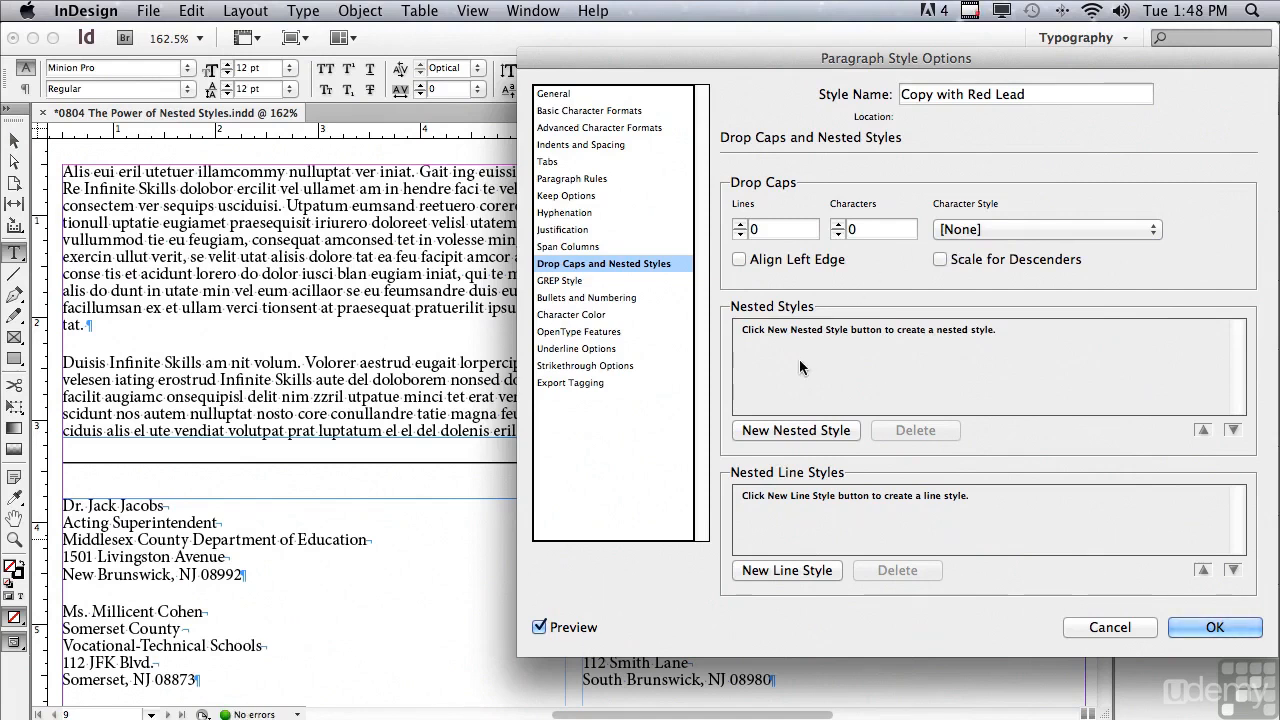
# - Add a nested style that applies RED BOLD CAPS through 1 word of each paragraph
pyautogui.click(755, 438)
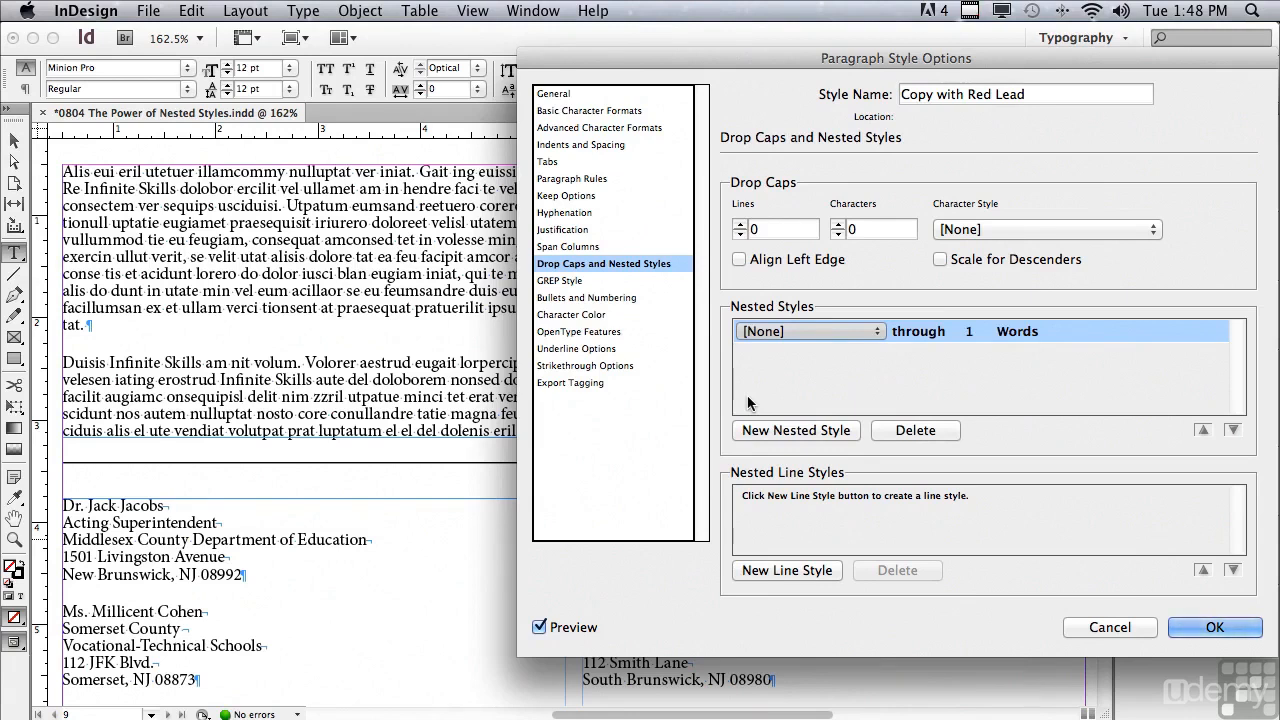
pyautogui.click(759, 331)
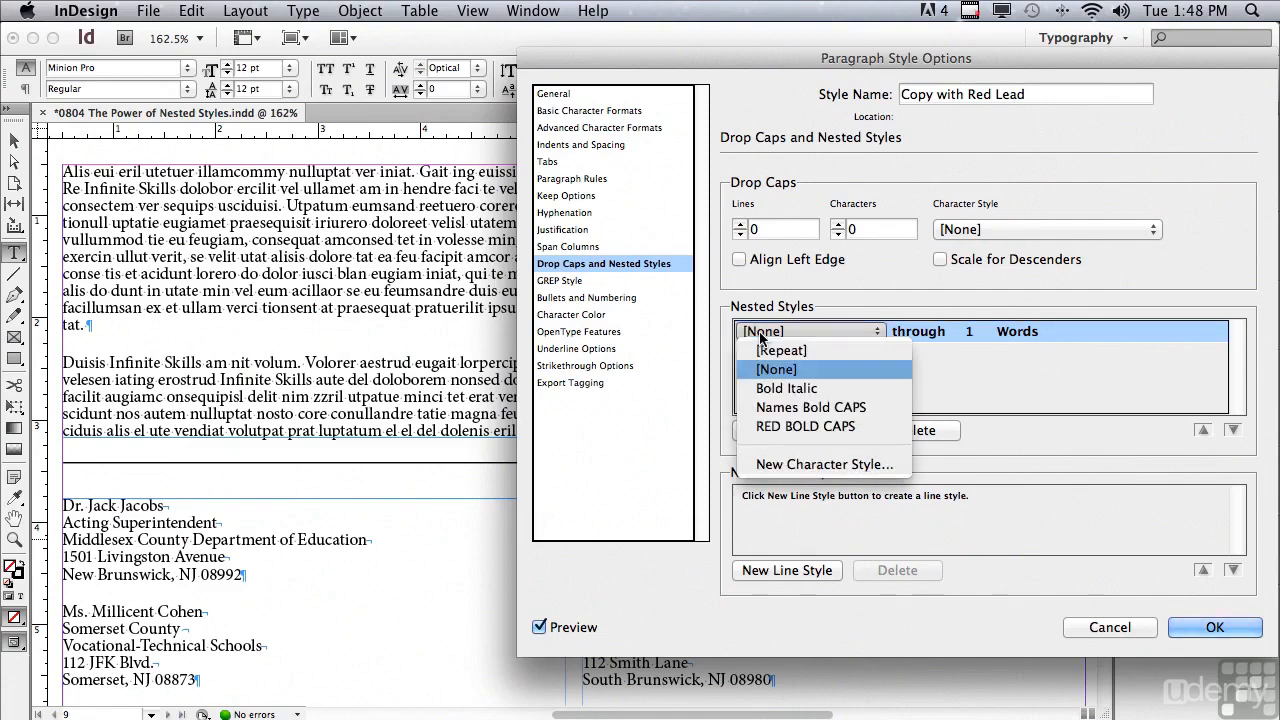
pyautogui.click(766, 427)
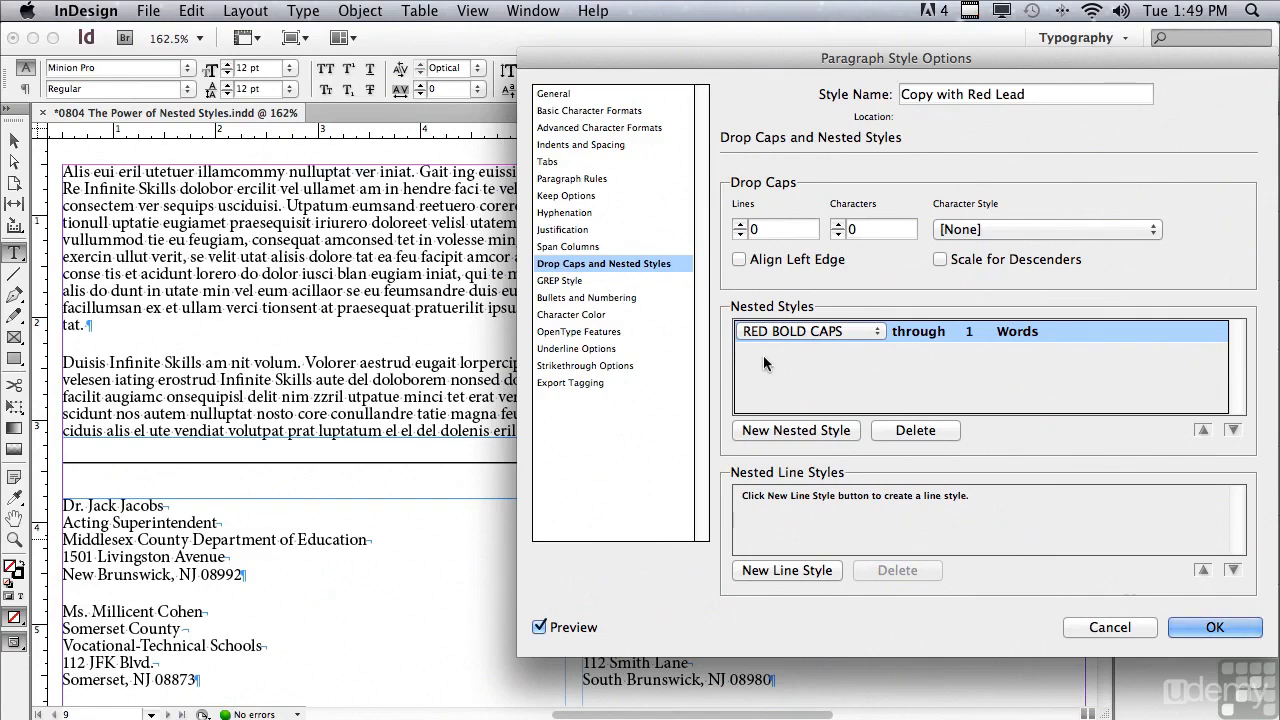
pyautogui.click(922, 336)
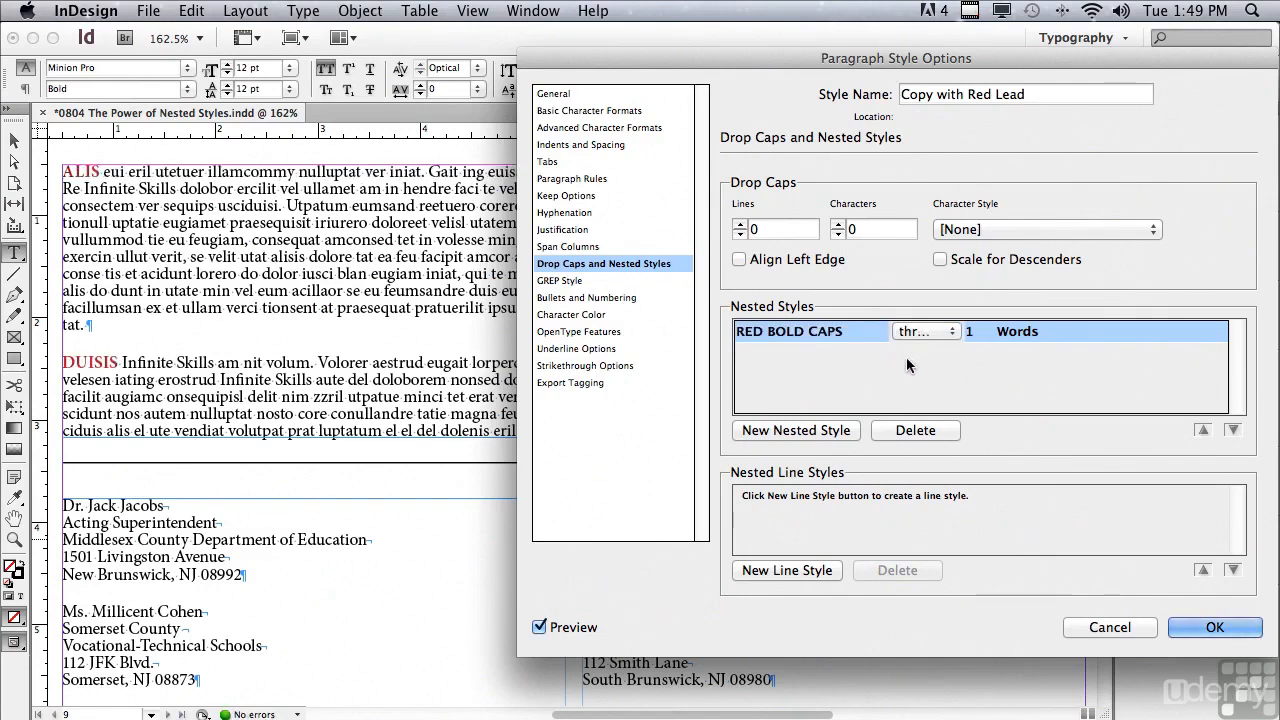
pyautogui.click(822, 366)
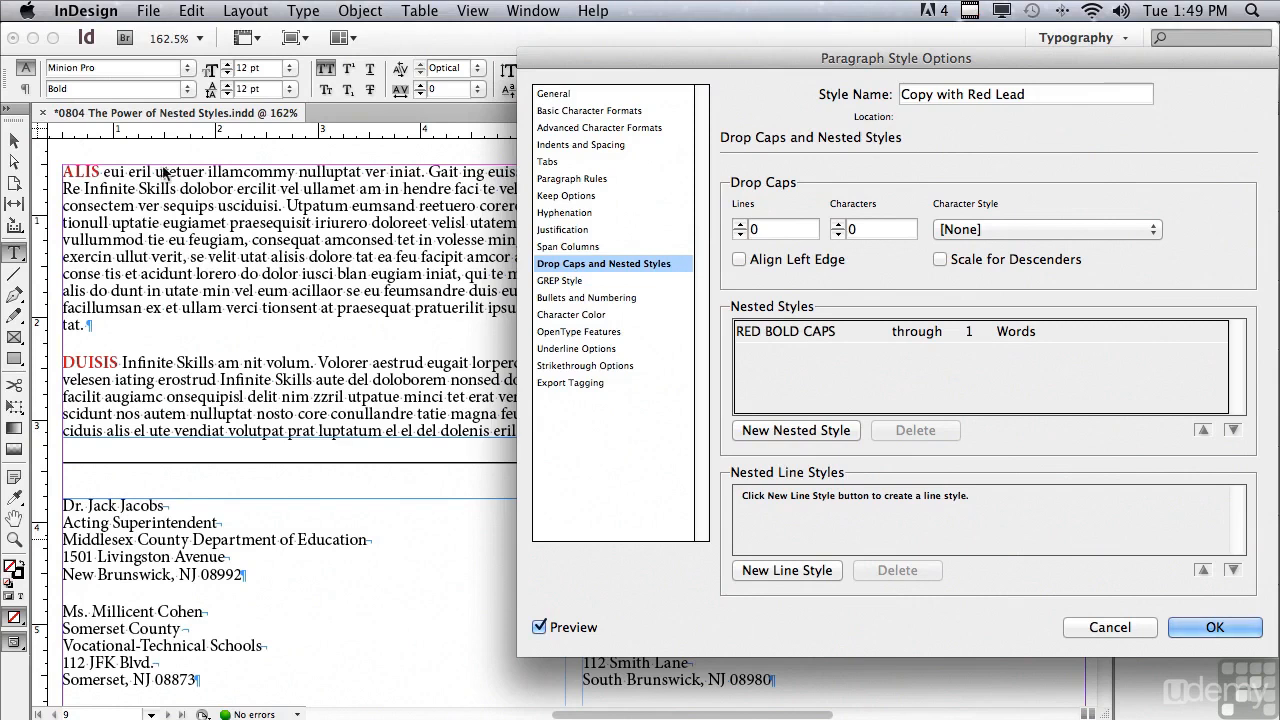
# - Extend the RED BOLD CAPS nested style through 2 words
pyautogui.moveTo(621, 72)
pyautogui.mouseDown()
pyautogui.moveTo(598, 520)
pyautogui.moveTo(612, 94)
pyautogui.mouseUp()
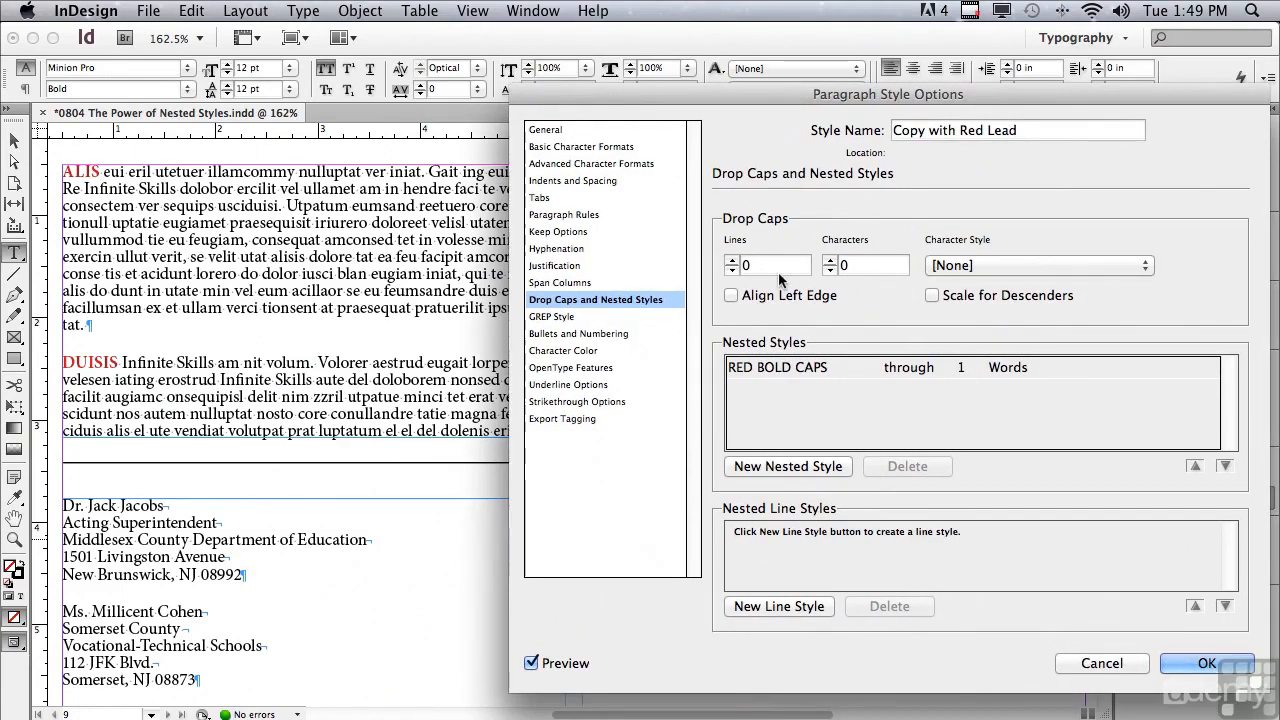
pyautogui.click(963, 369)
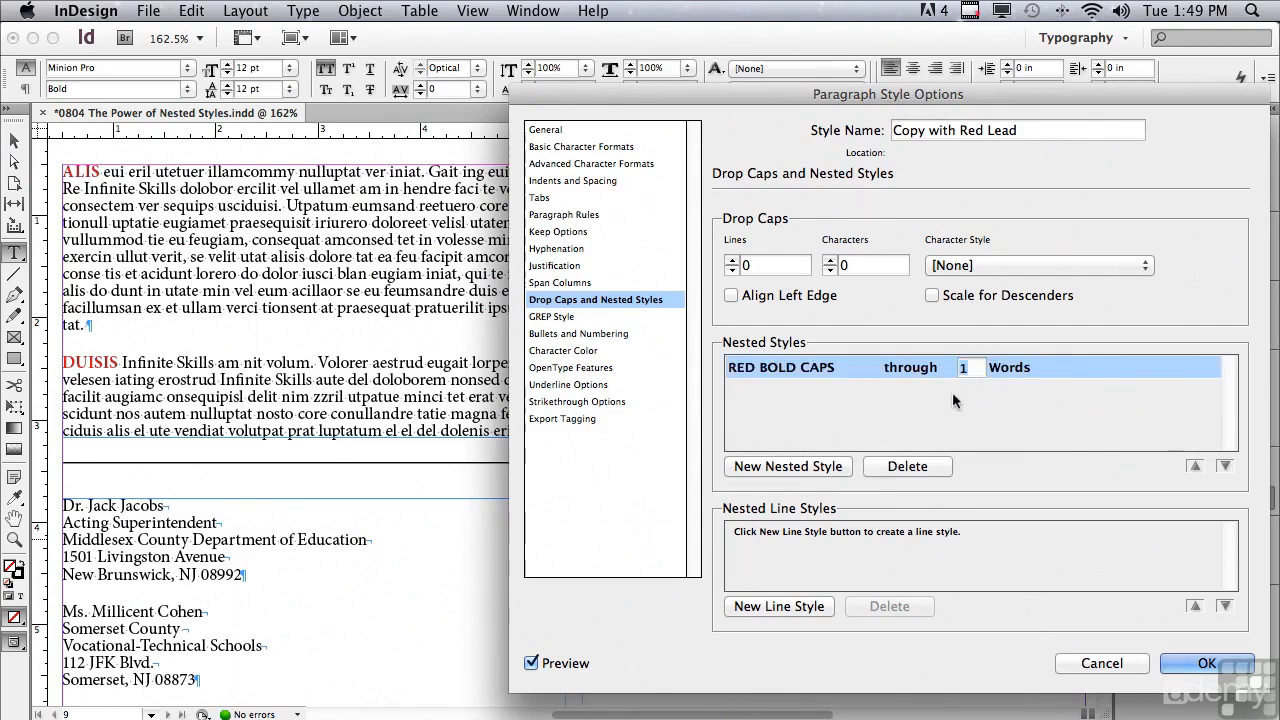
pyautogui.write('2')
pyautogui.click(959, 397)
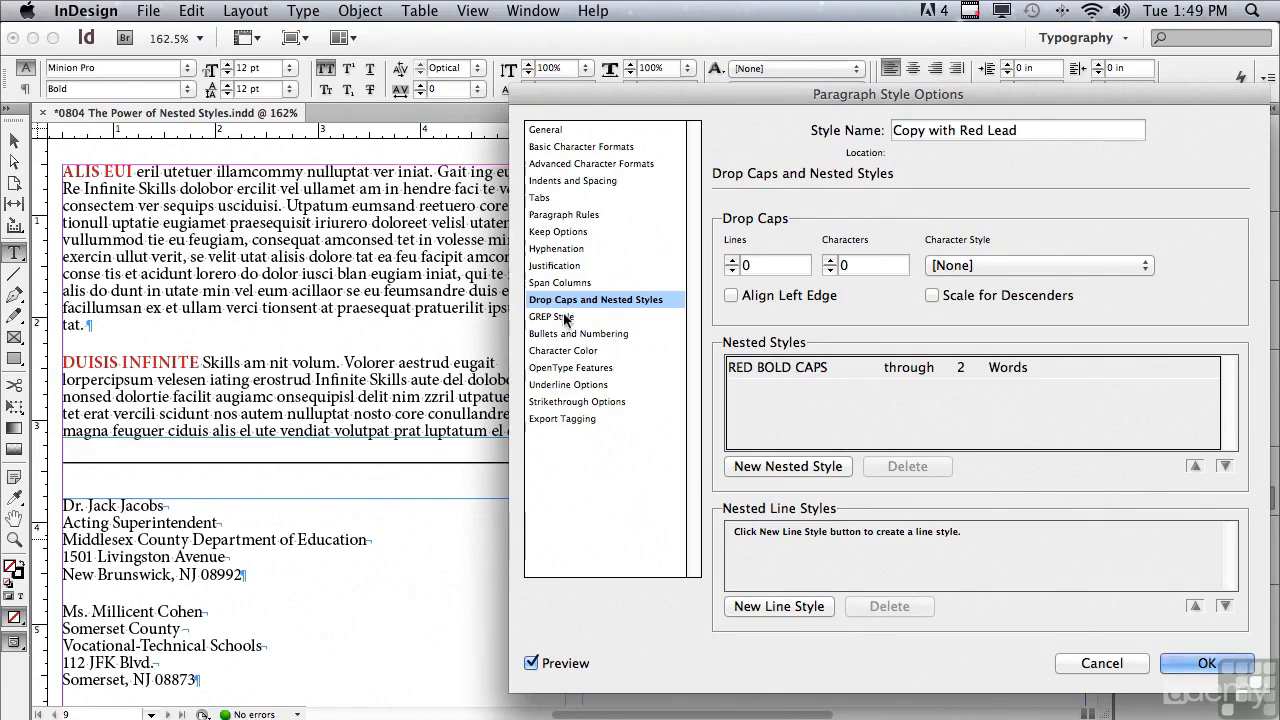
# - Set the nested style's word count back to 1
pyautogui.click(960, 368)
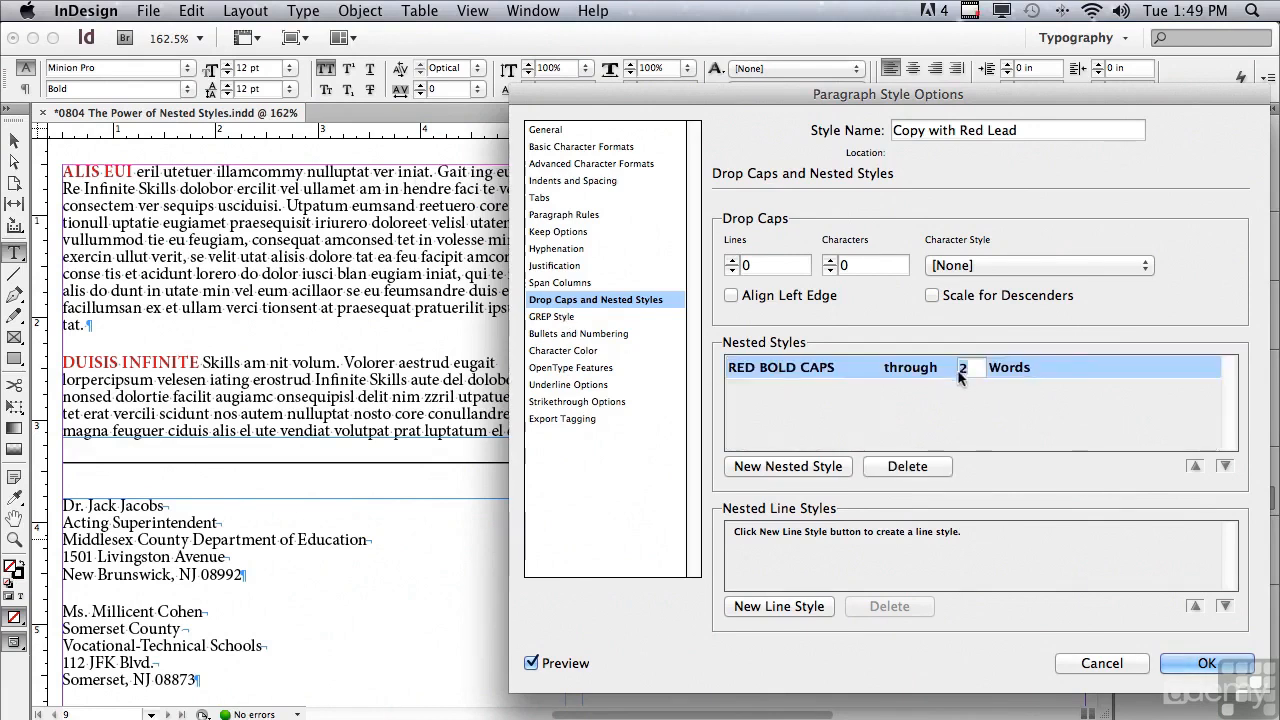
pyautogui.press('BackSpace')
pyautogui.write('1')
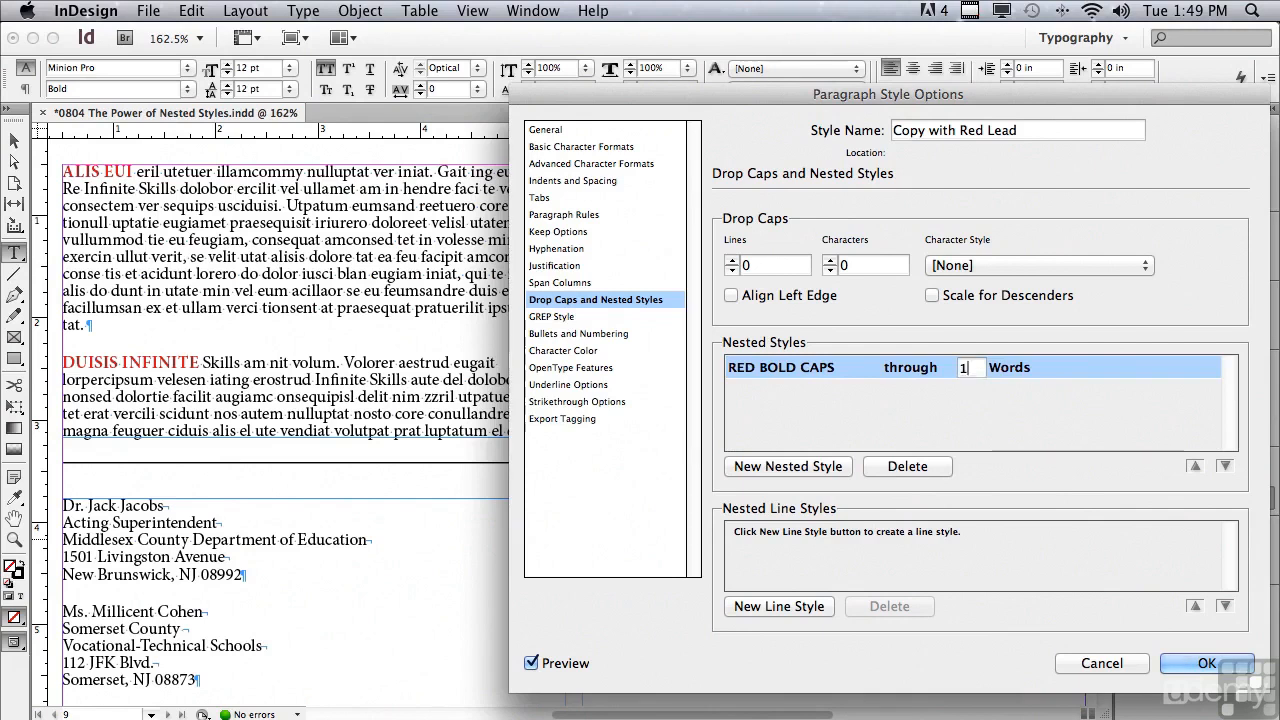
# - Make the nested style run through 1 sentence instead of words, check both text columns, and accept the paragraph style changes
pyautogui.click(1010, 368)
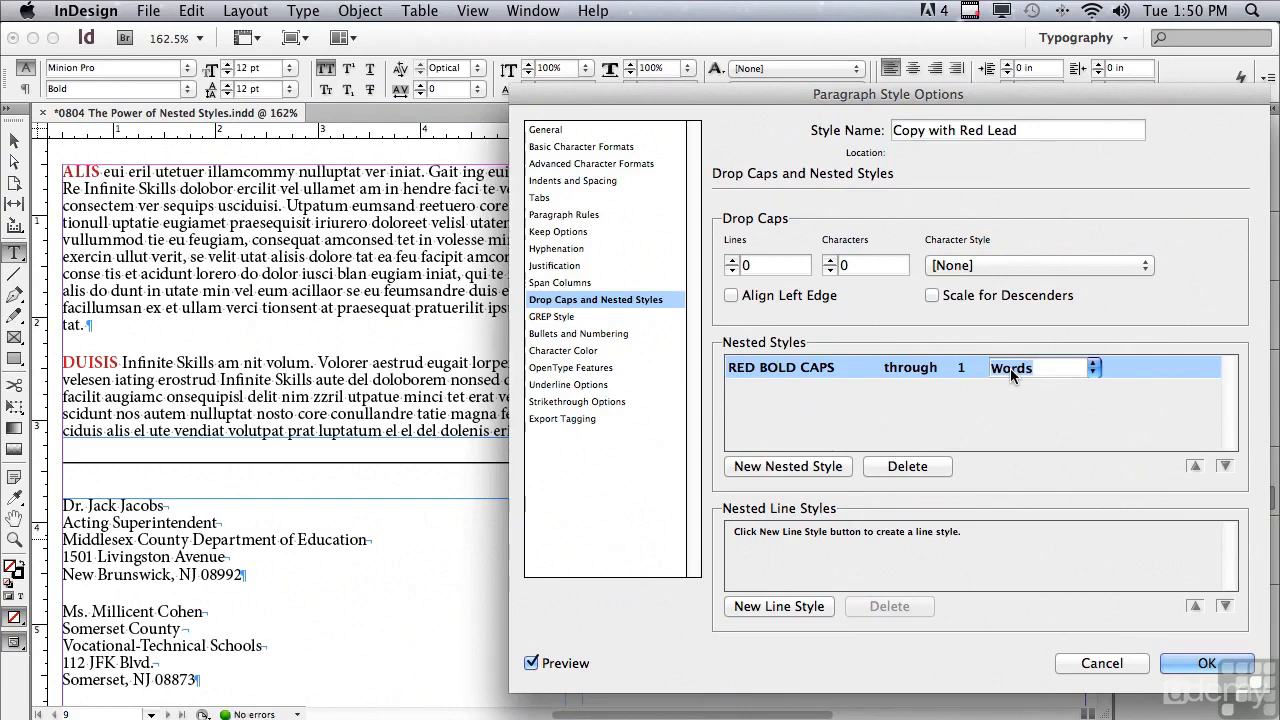
pyautogui.click(1094, 368)
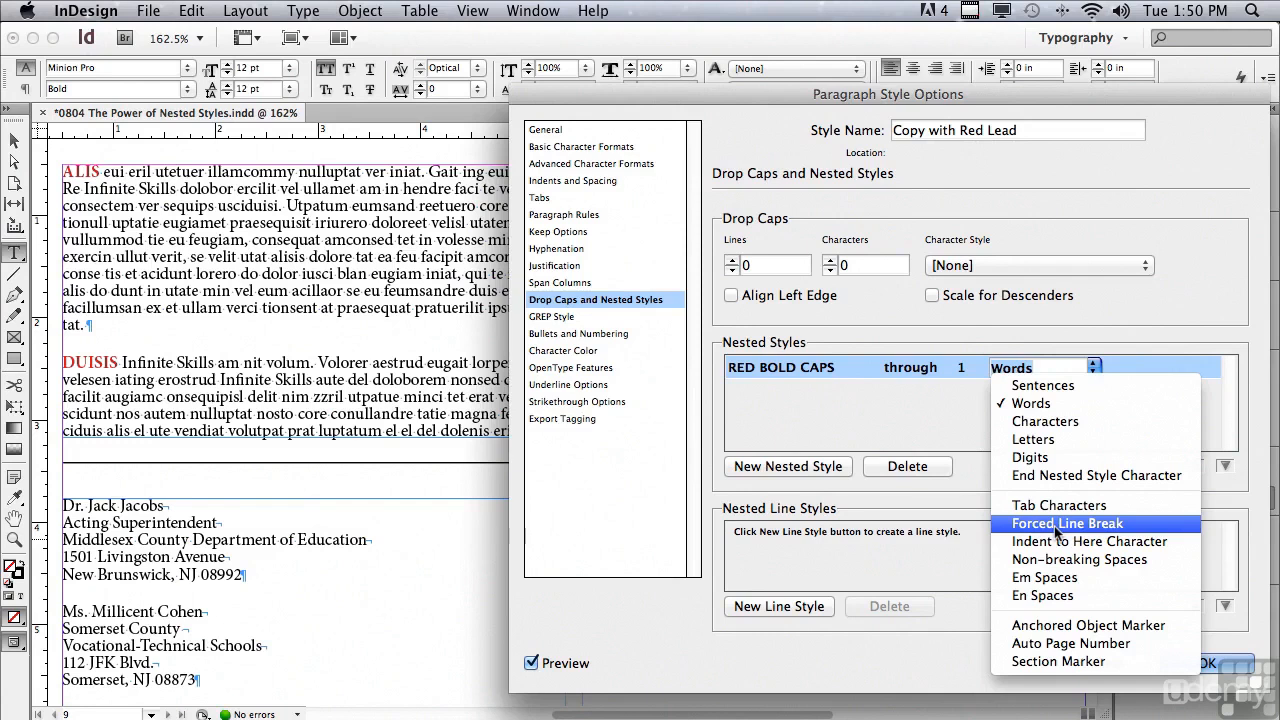
pyautogui.click(1012, 387)
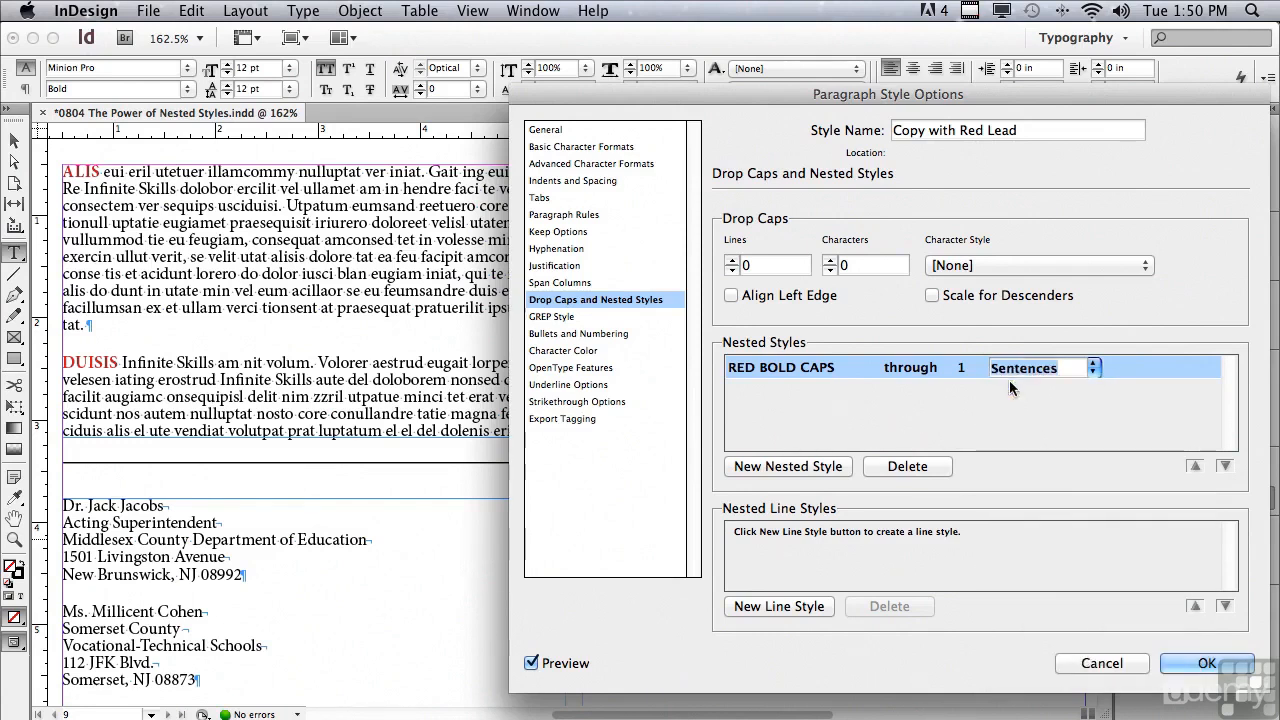
pyautogui.click(933, 395)
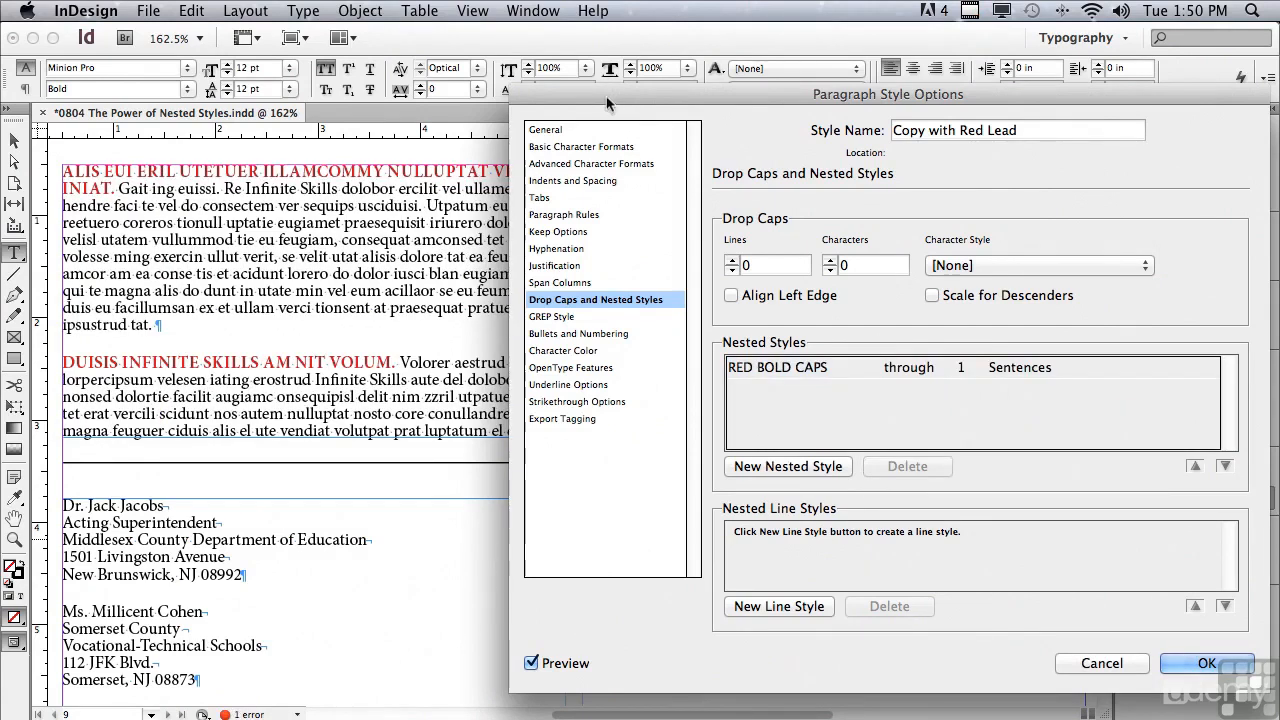
pyautogui.moveTo(606, 96); pyautogui.dragTo(690, 147)
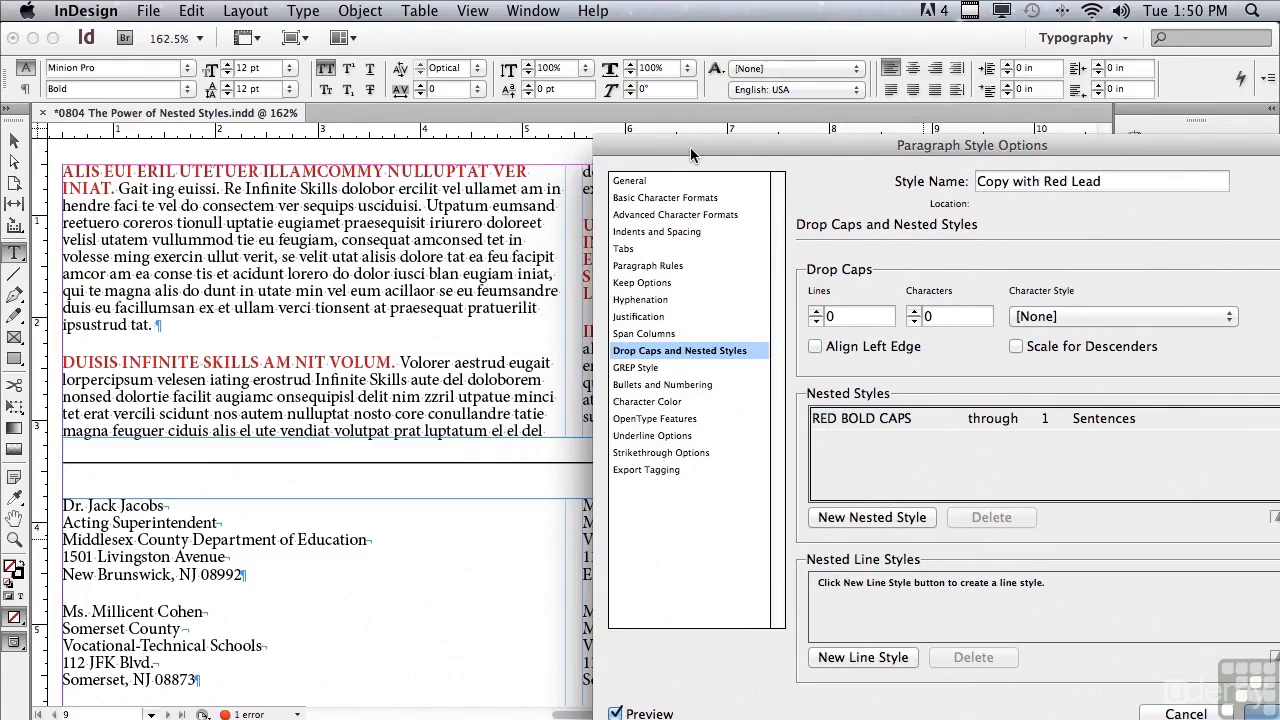
pyautogui.moveTo(690, 147); pyautogui.dragTo(630, 459)
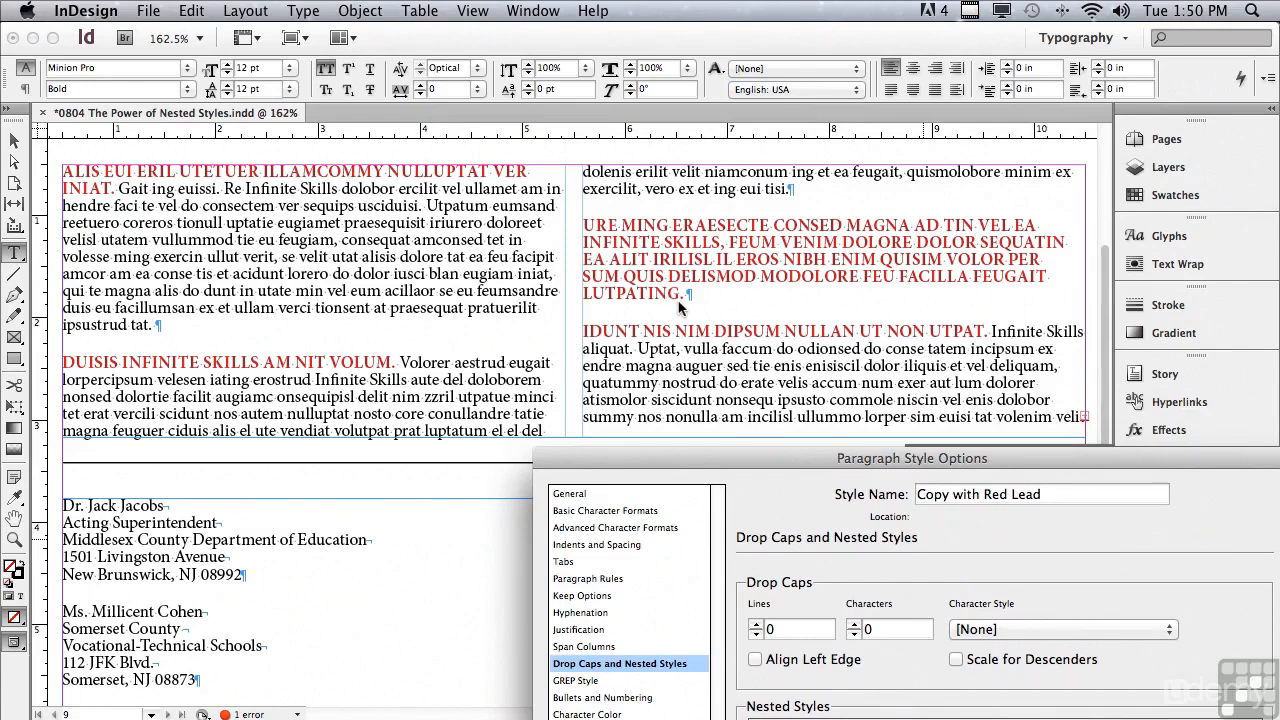
pyautogui.moveTo(645, 459); pyautogui.dragTo(599, 52)
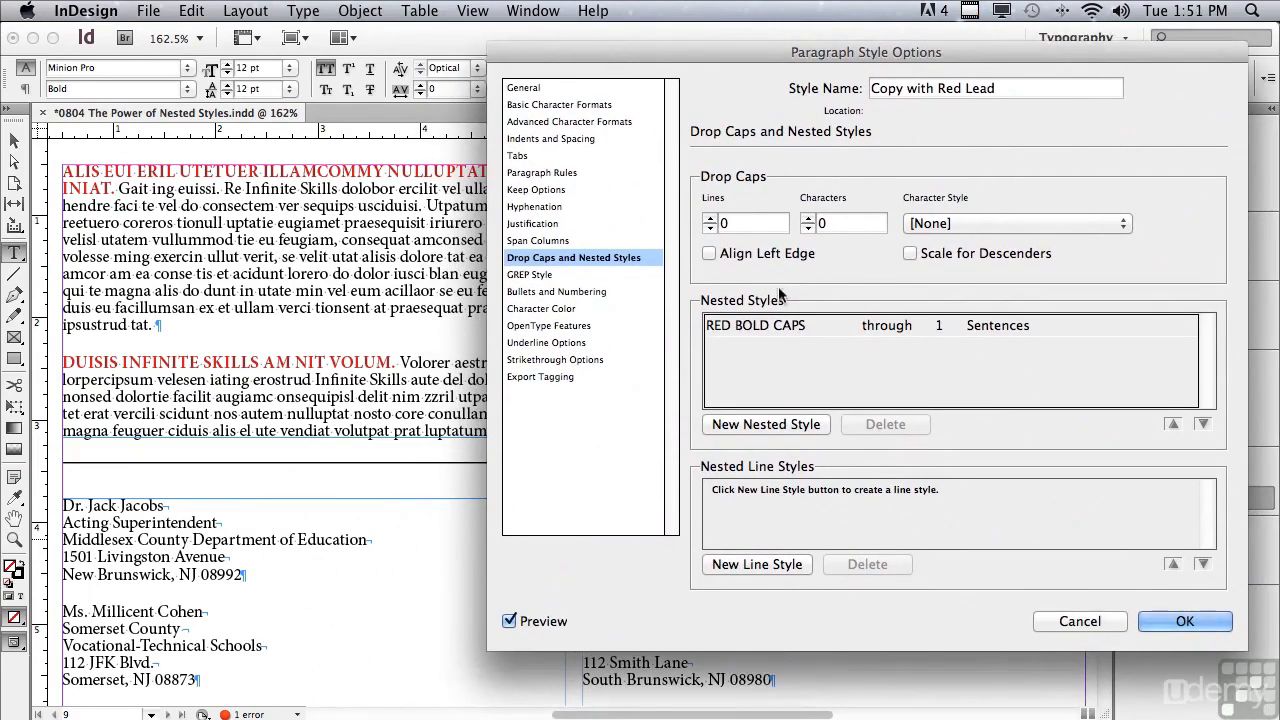
pyautogui.click(1185, 621)
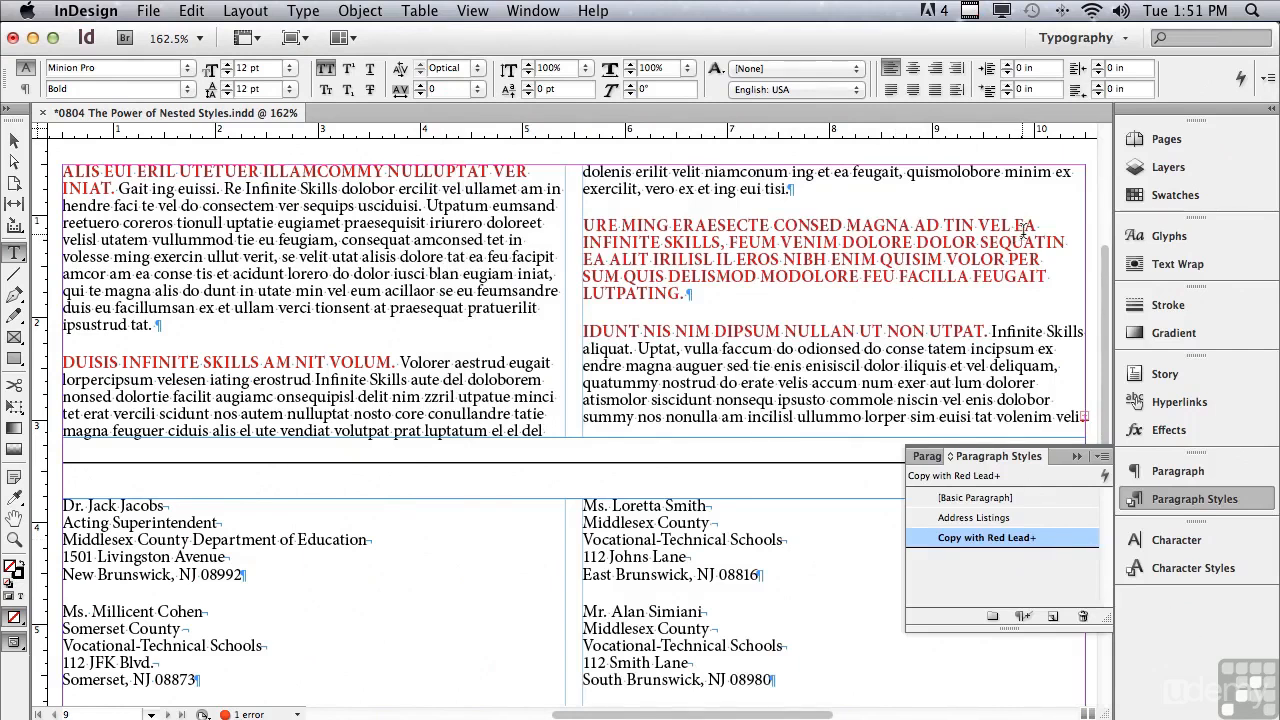
# - Insert a period after "vel ea" in the "Ure ming" paragraph, replace it with a question mark, and finally use an exclamation point
pyautogui.click(918, 276)
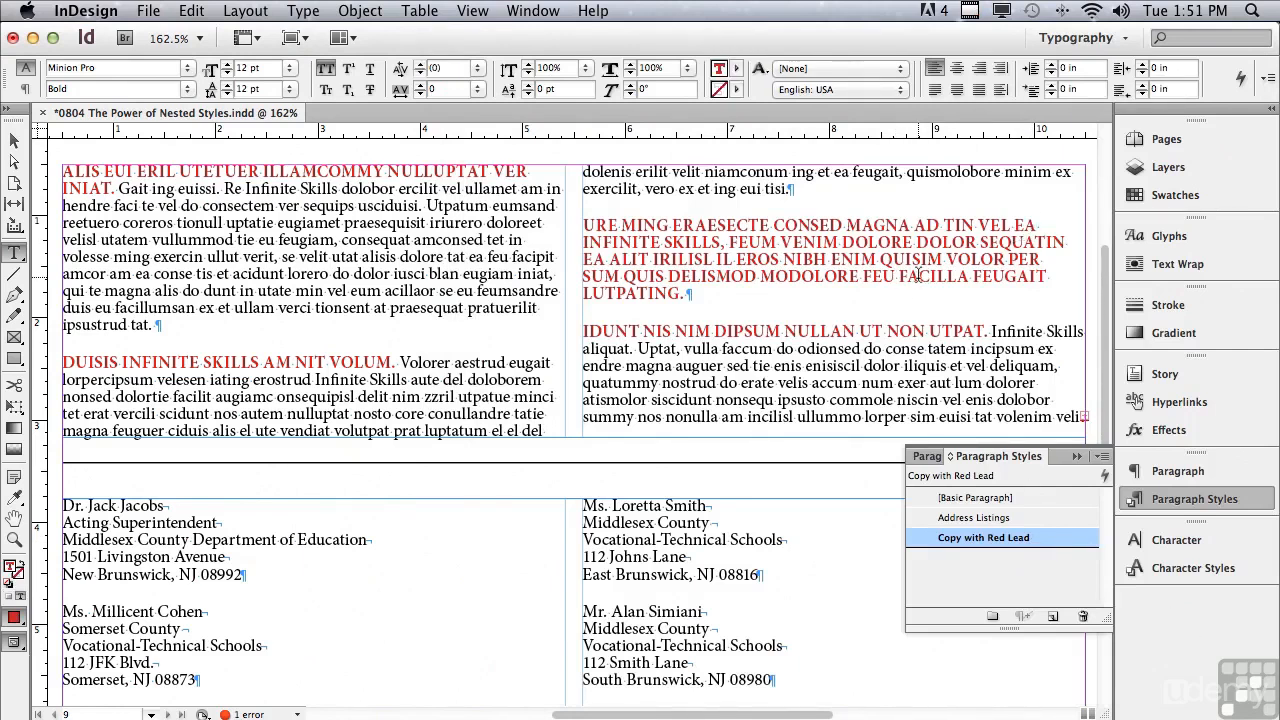
pyautogui.write('.')
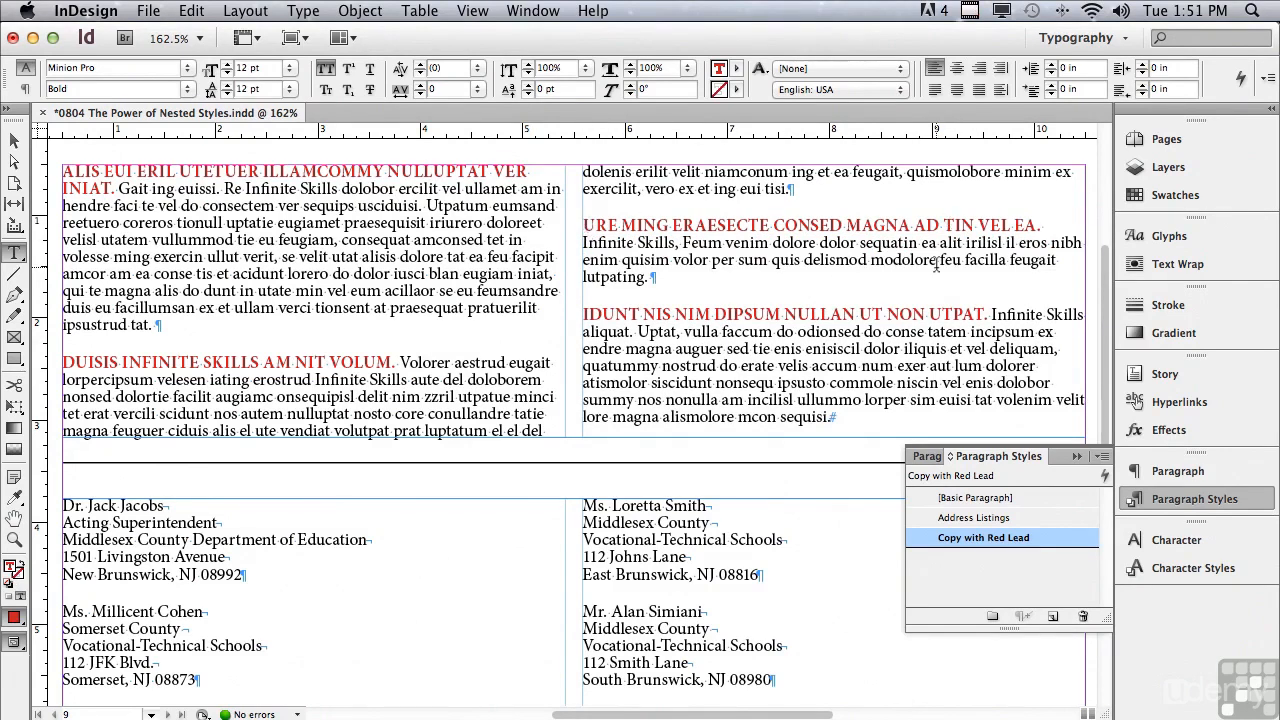
pyautogui.click(1039, 224)
pyautogui.hotkey('shift', 'Left')
pyautogui.write('?')
pyautogui.write('!')
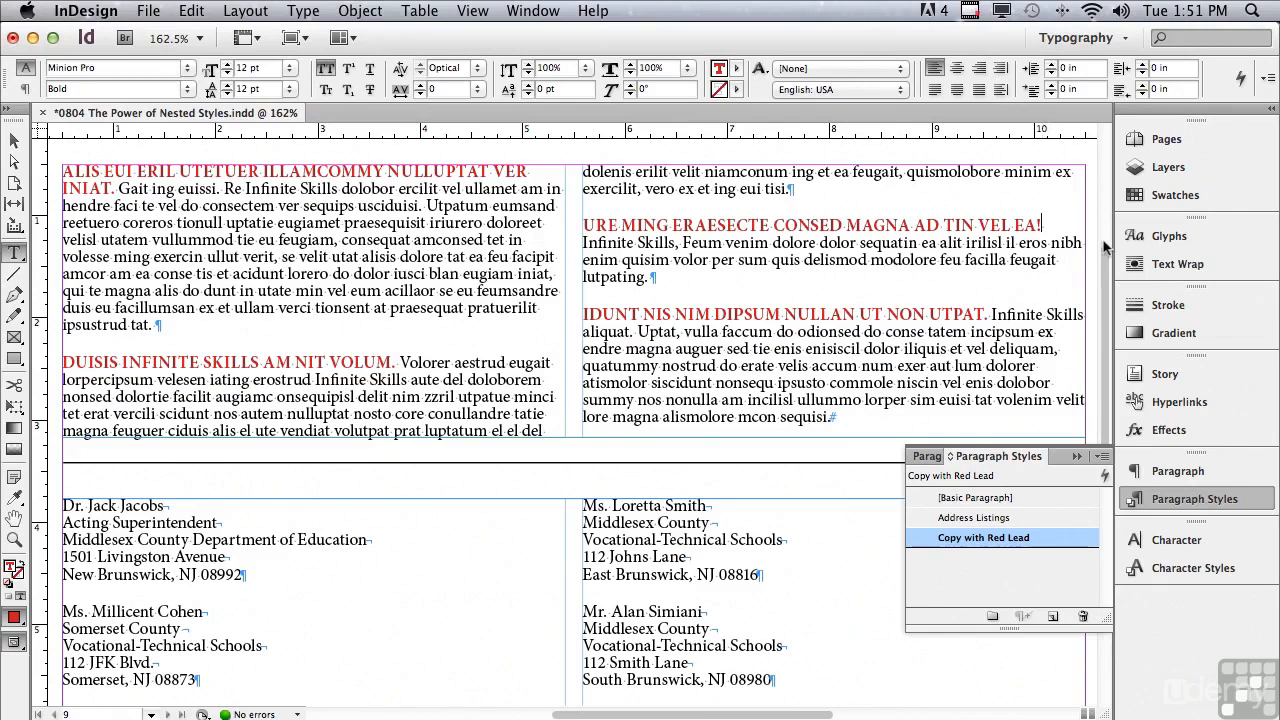
# - Deselect the text and open the Address Listings paragraph style options, keeping the address entries in view beside the dialog
pyautogui.moveTo(1105, 255); pyautogui.dragTo(1094, 383)
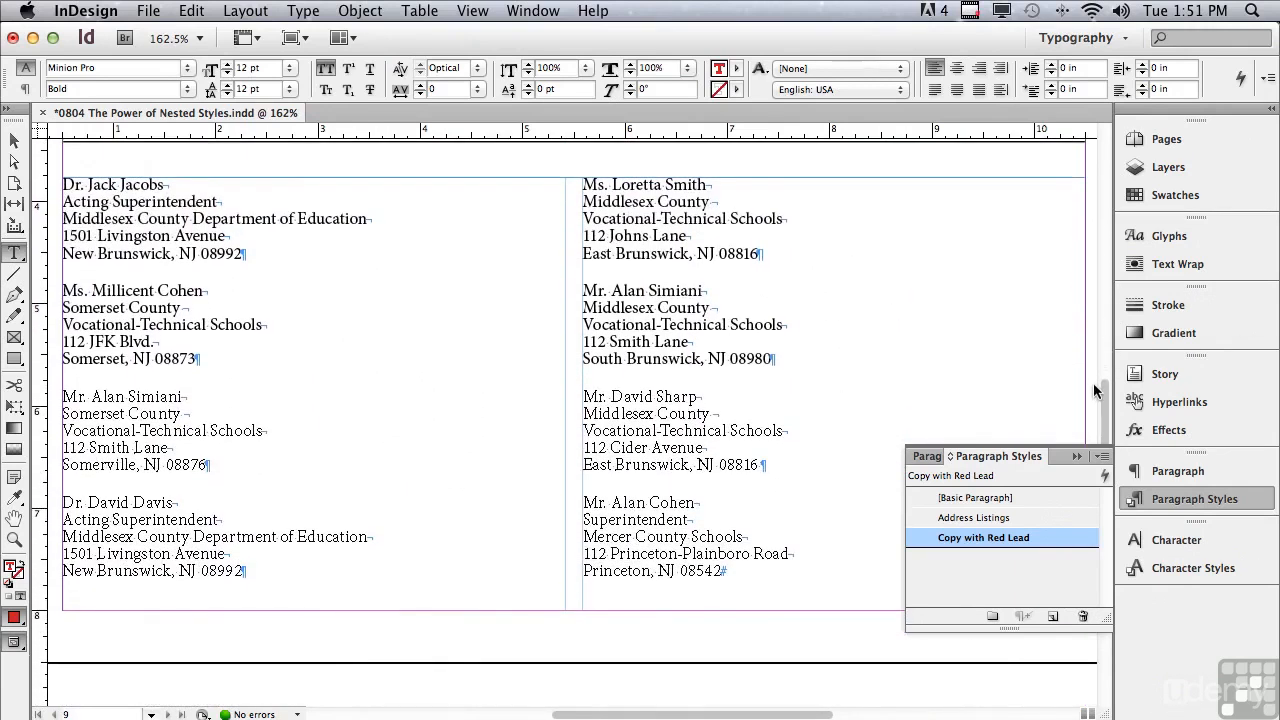
pyautogui.press('super+shift+a')
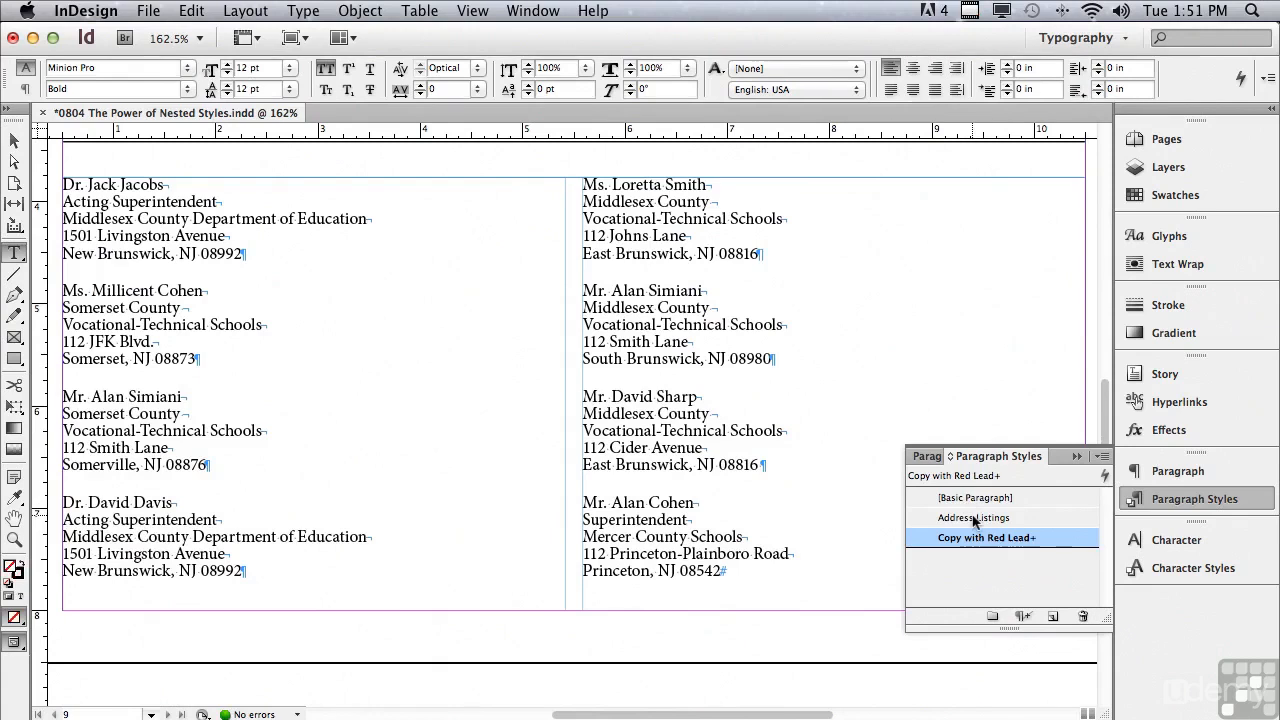
pyautogui.doubleClick(975, 518)
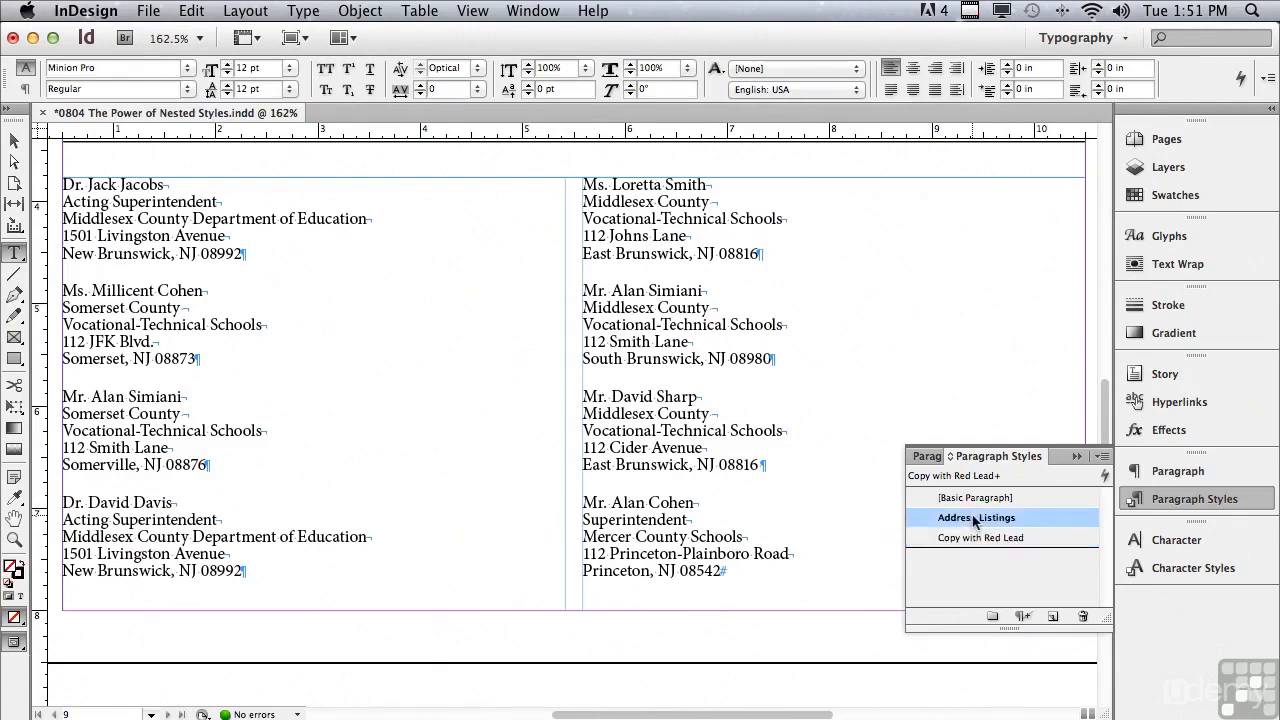
pyautogui.moveTo(536, 53); pyautogui.dragTo(571, 50)
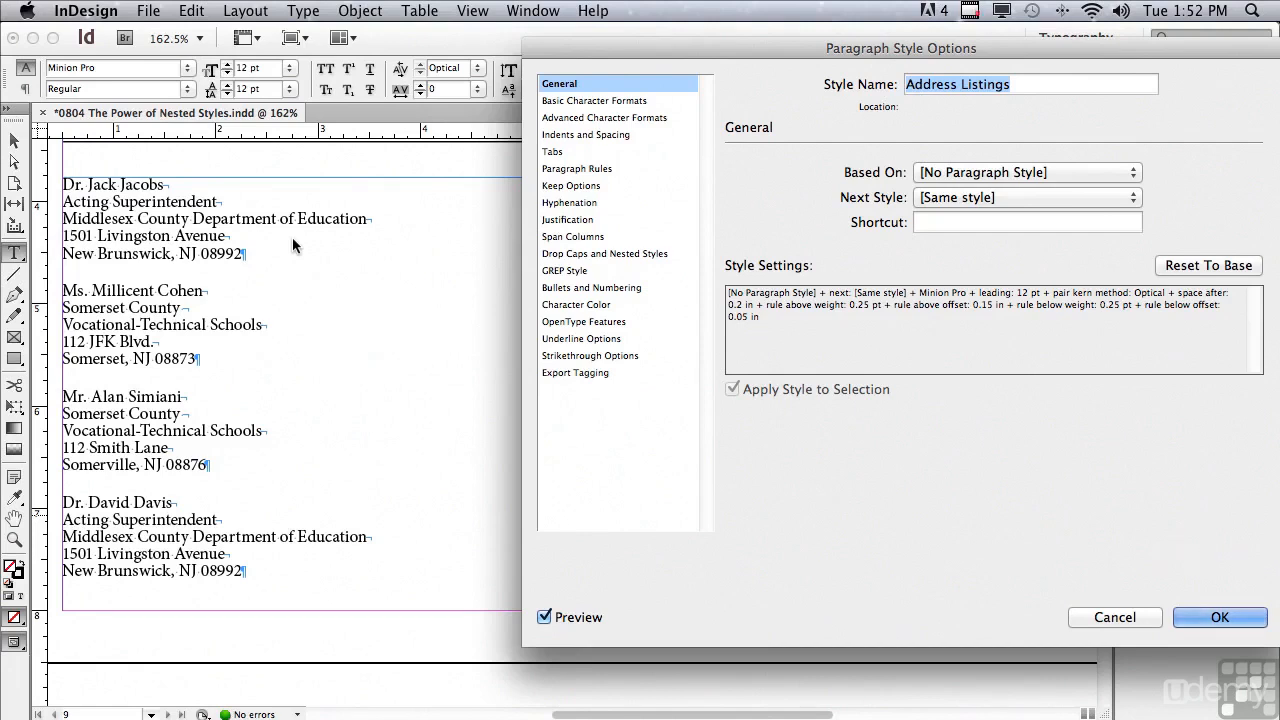
# - Add a nested style to Address Listings that applies Names Bold CAPS through 1 word
pyautogui.click(575, 256)
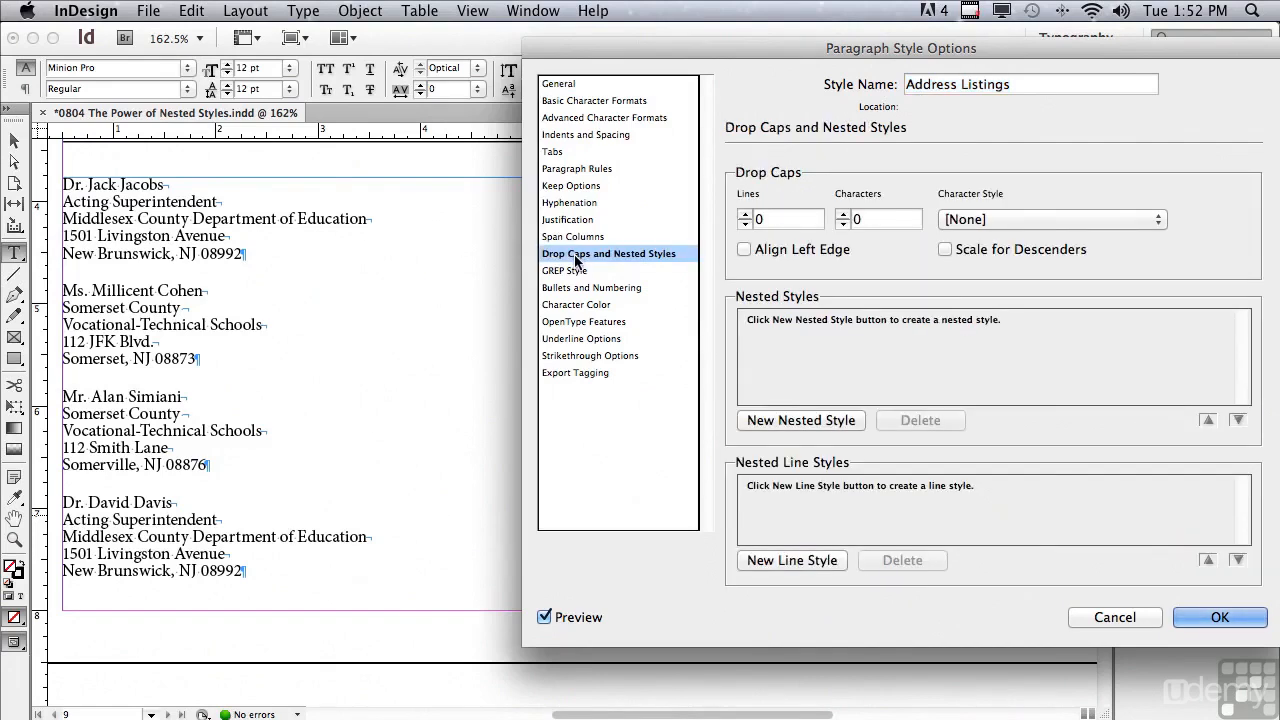
pyautogui.click(749, 422)
pyautogui.click(759, 326)
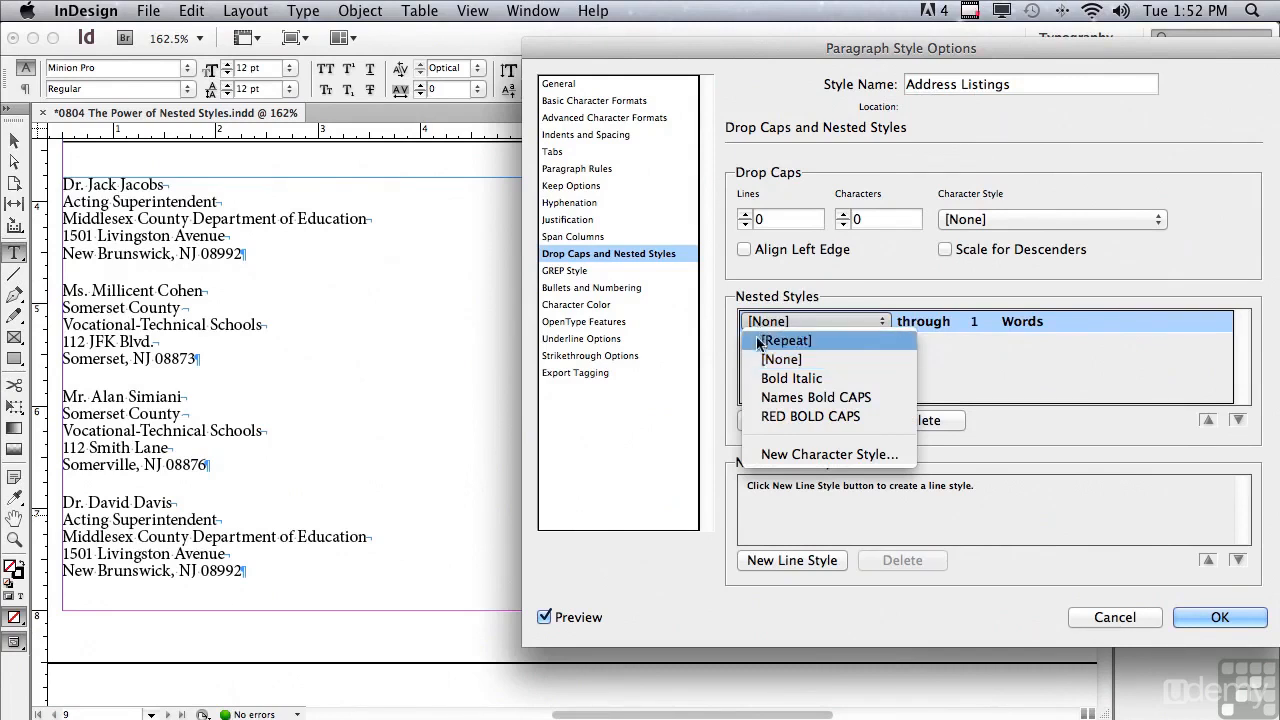
pyautogui.click(760, 399)
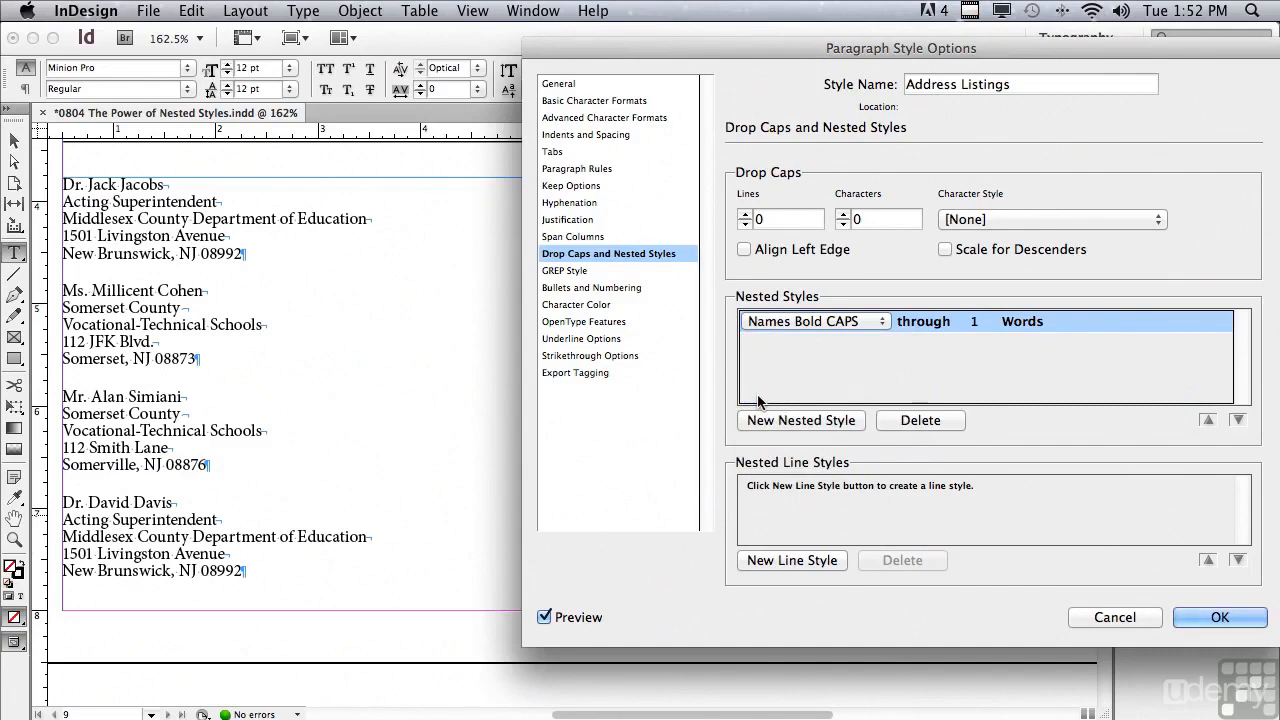
pyautogui.click(770, 376)
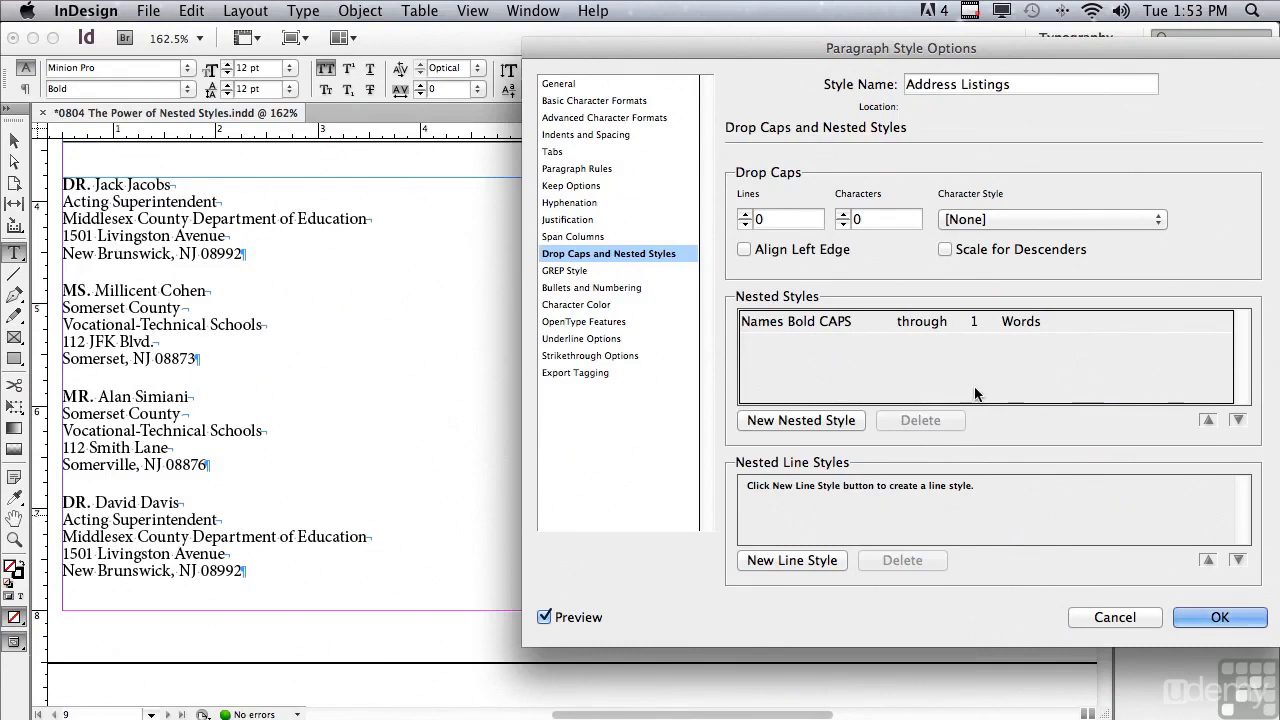
# - Make the Names Bold CAPS nested style run through 1 Forced Line Break instead of words
pyautogui.click(1016, 321)
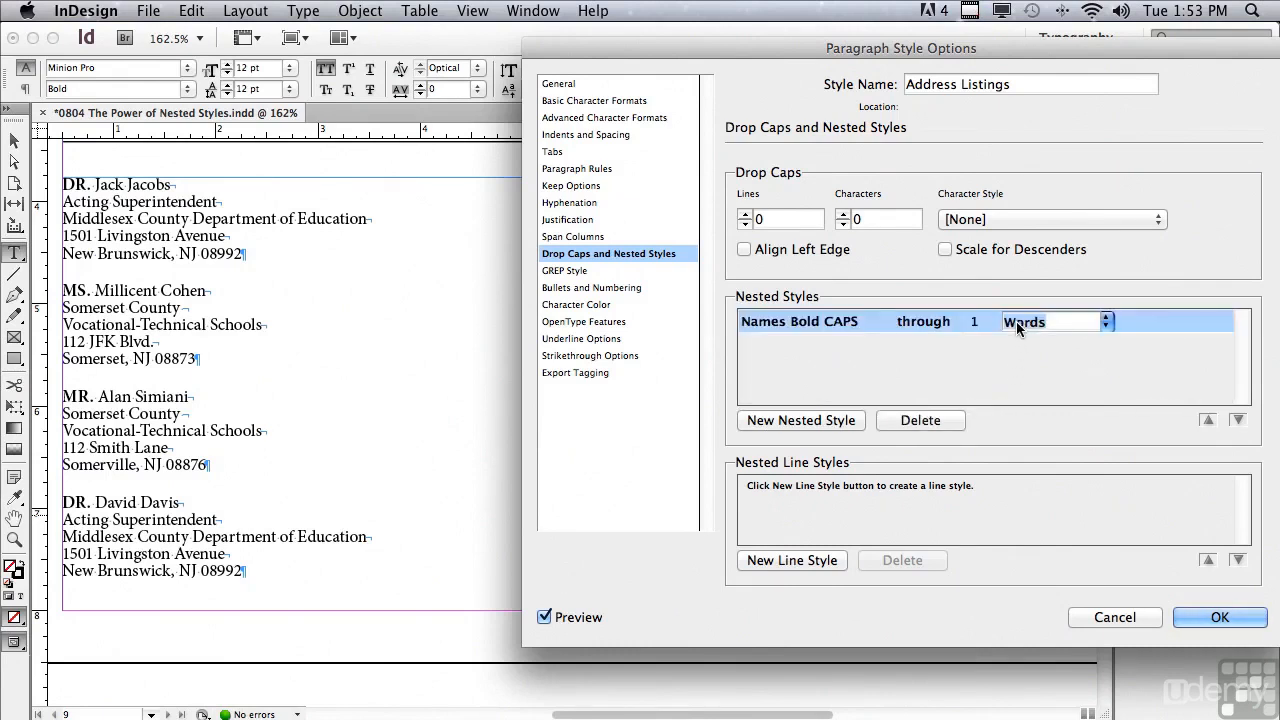
pyautogui.click(1107, 322)
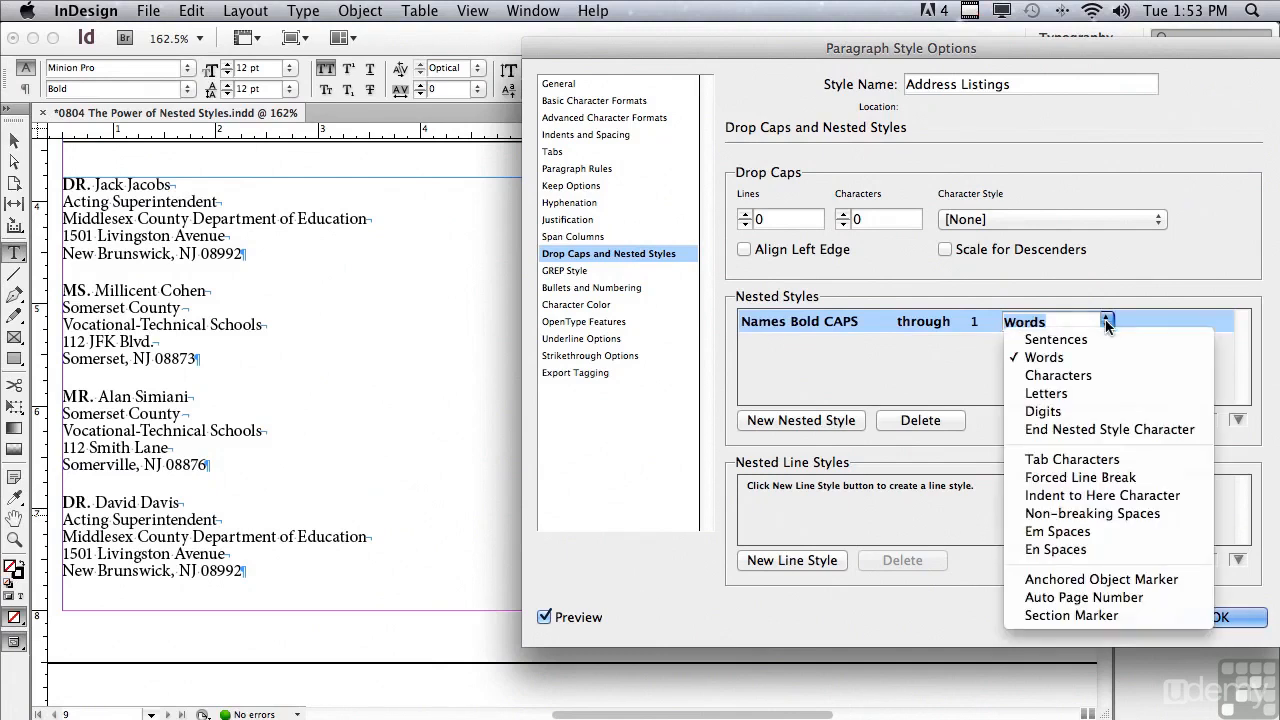
pyautogui.click(1088, 480)
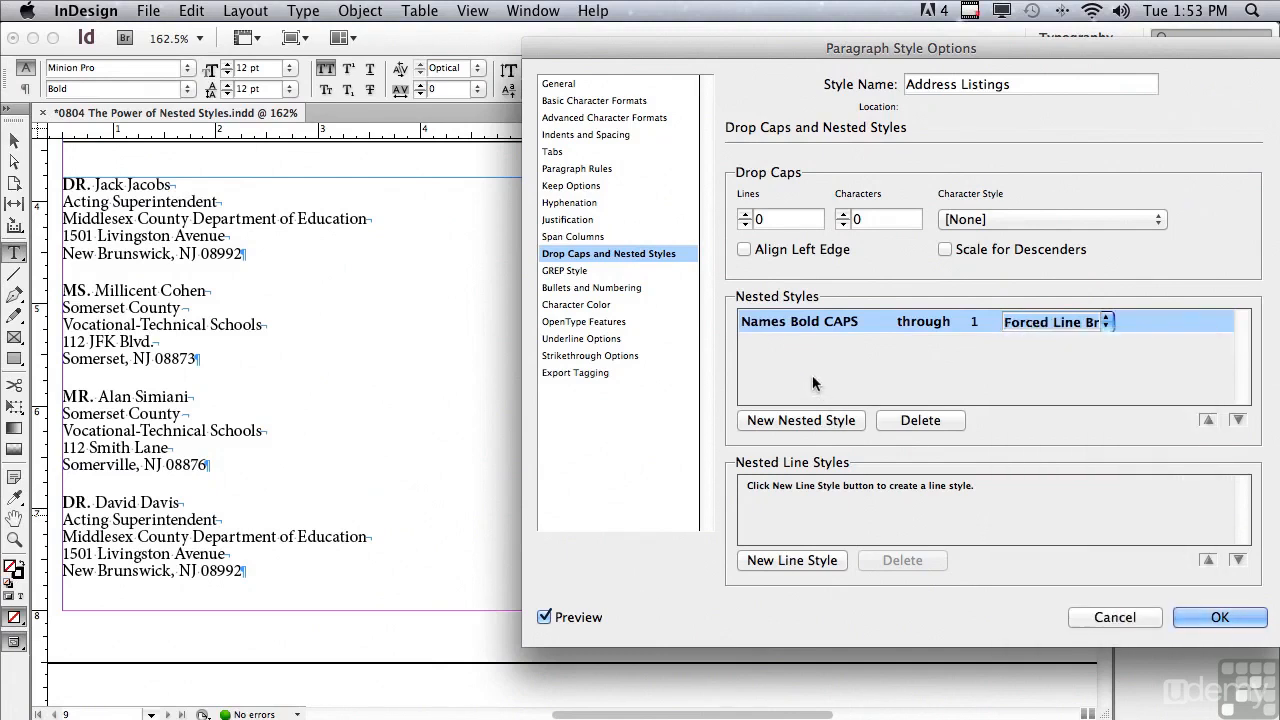
pyautogui.click(782, 356)
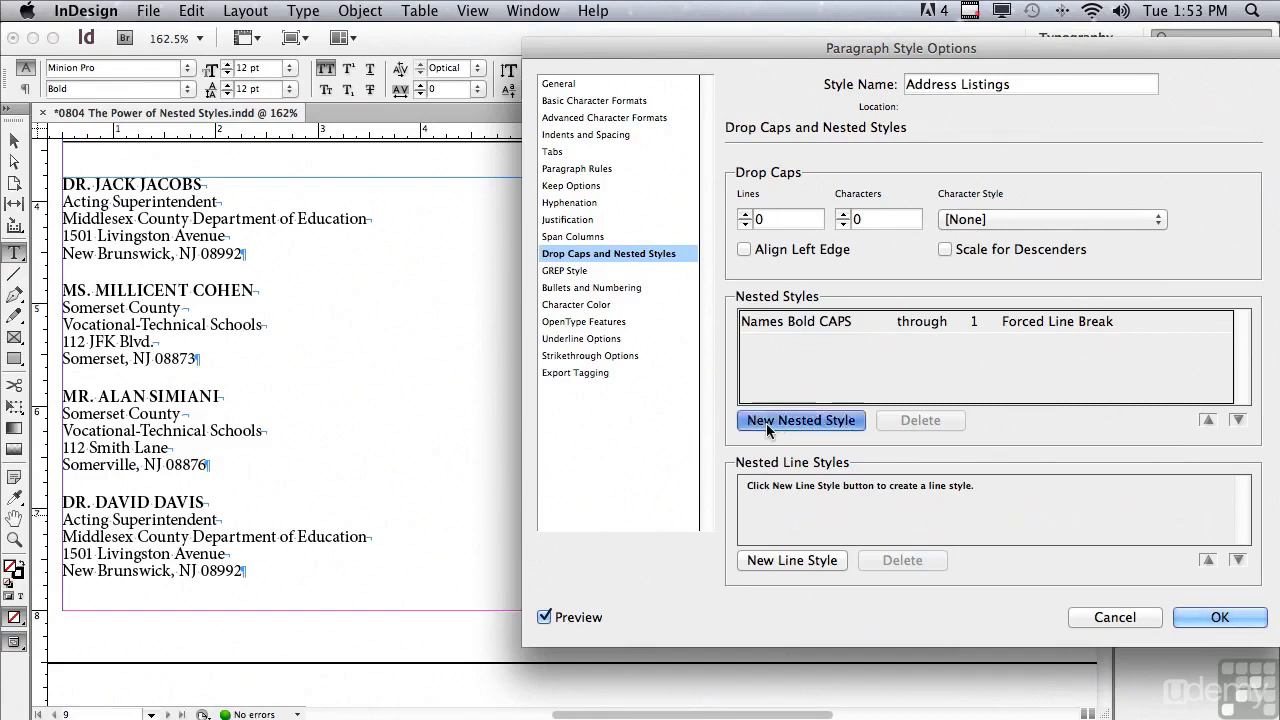
# - Add a second nested style that applies Bold Italic through 2 words
pyautogui.click(766, 423)
pyautogui.click(760, 345)
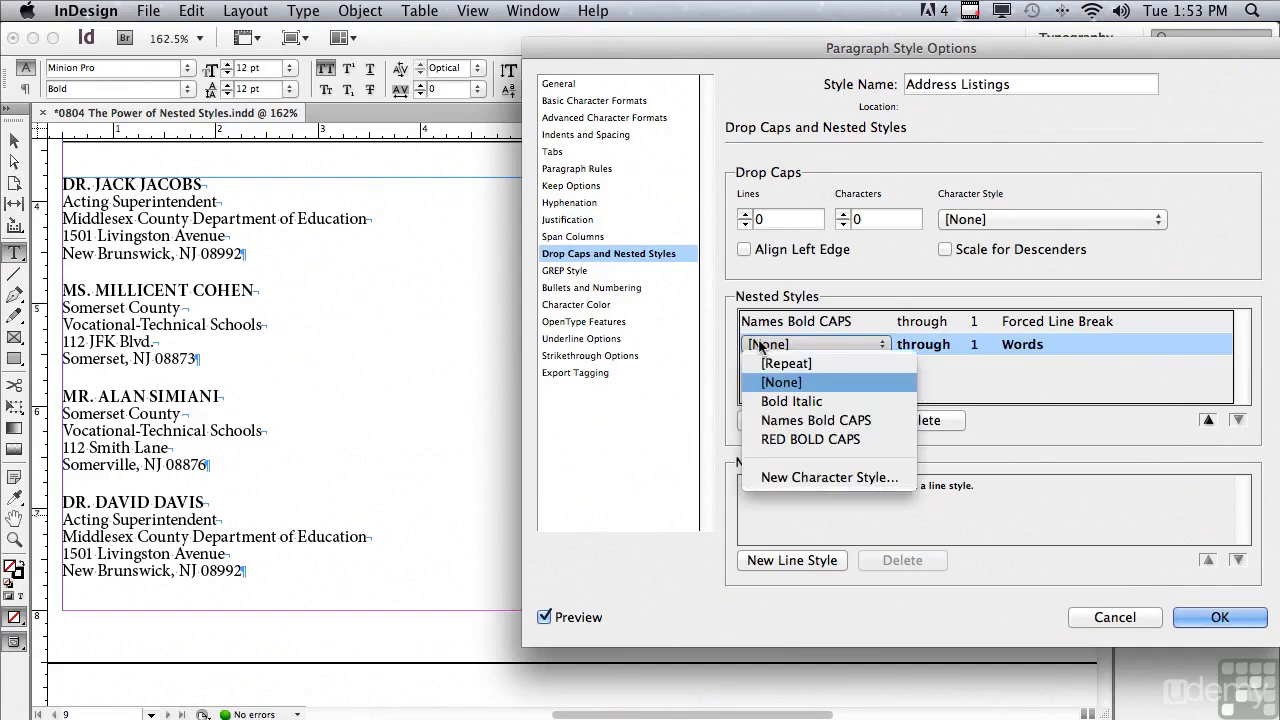
pyautogui.click(772, 401)
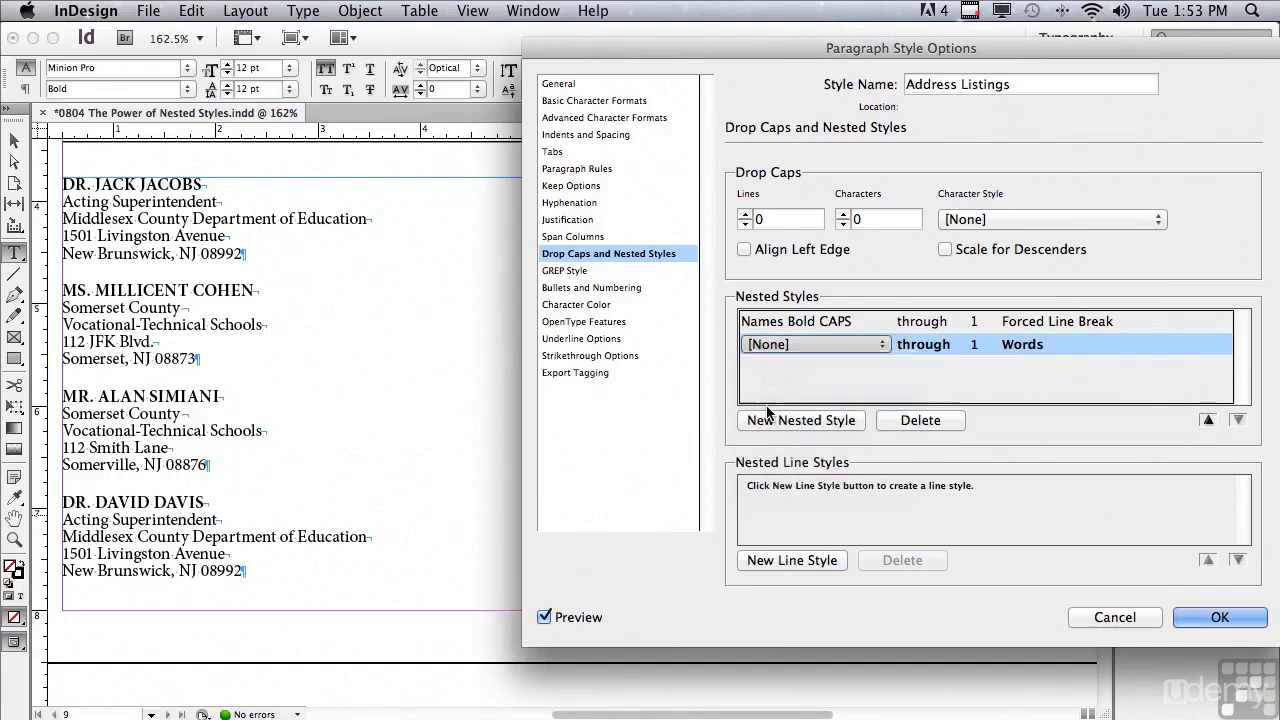
pyautogui.click(975, 345)
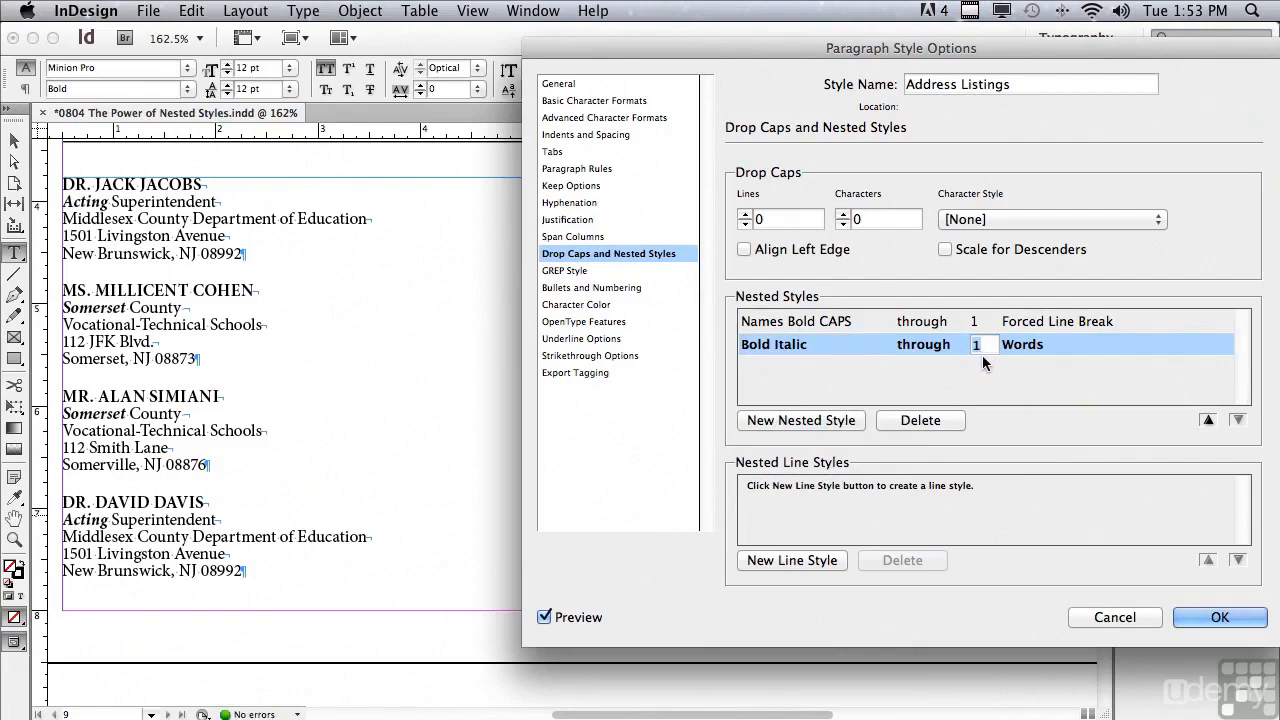
pyautogui.write('2')
pyautogui.click(1029, 363)
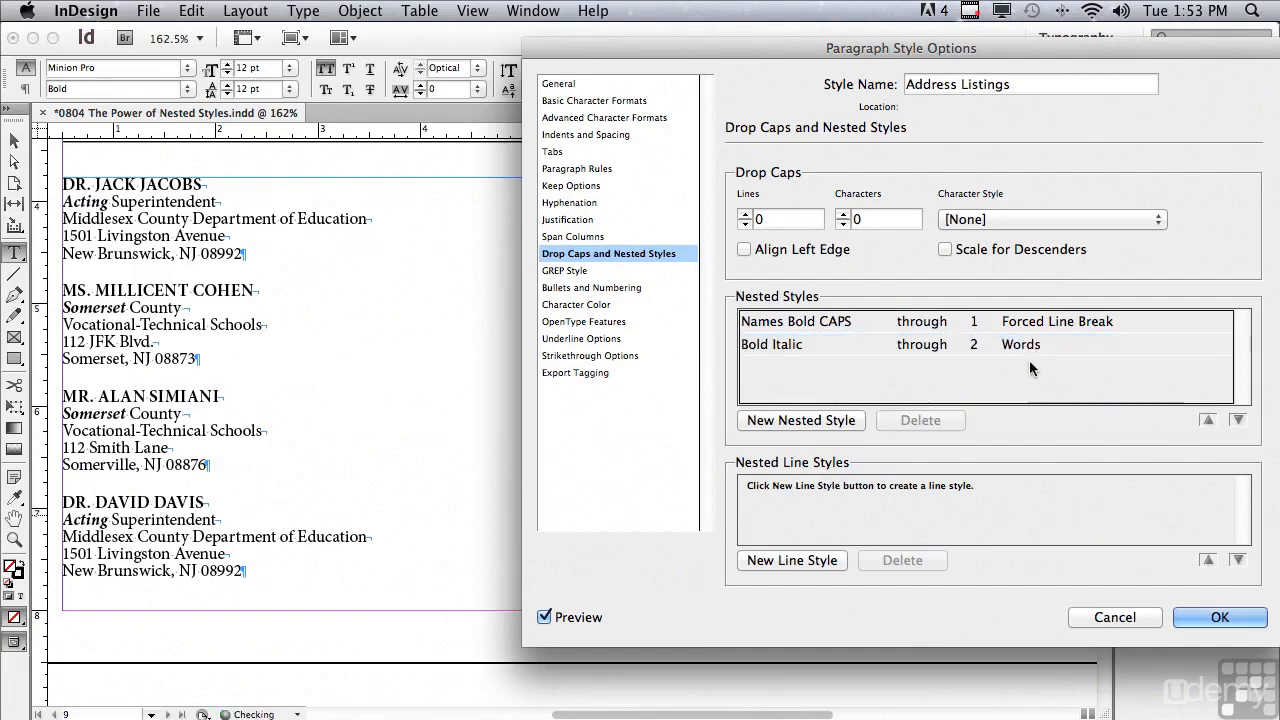
# - Make the Bold Italic nested style run through 2 Forced Line Breaks instead of words
pyautogui.click(1020, 345)
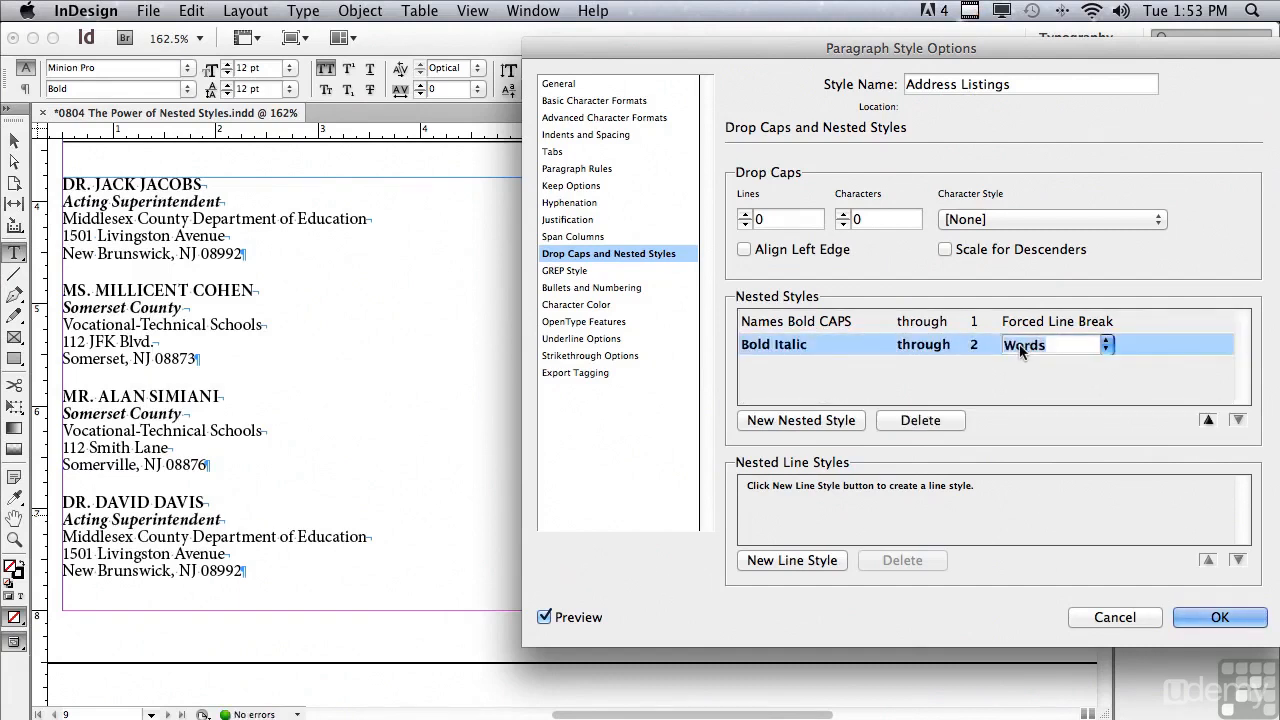
pyautogui.click(1106, 345)
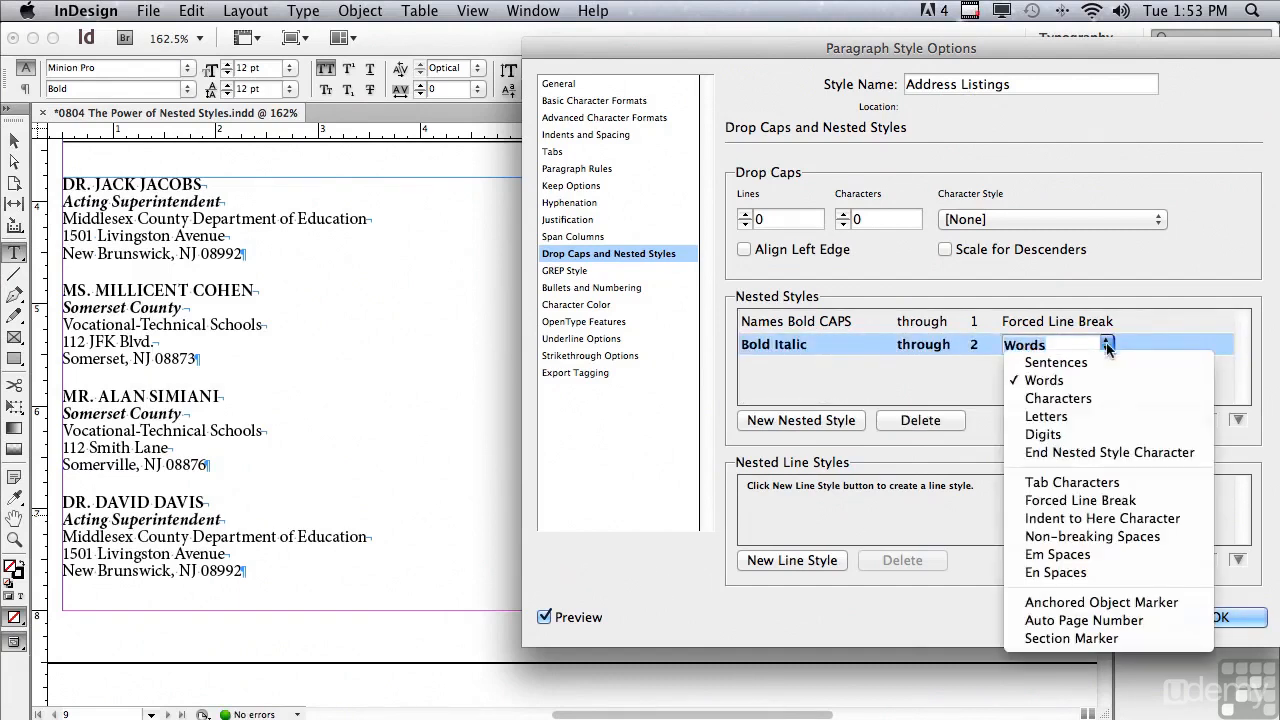
pyautogui.click(1044, 505)
pyautogui.click(859, 384)
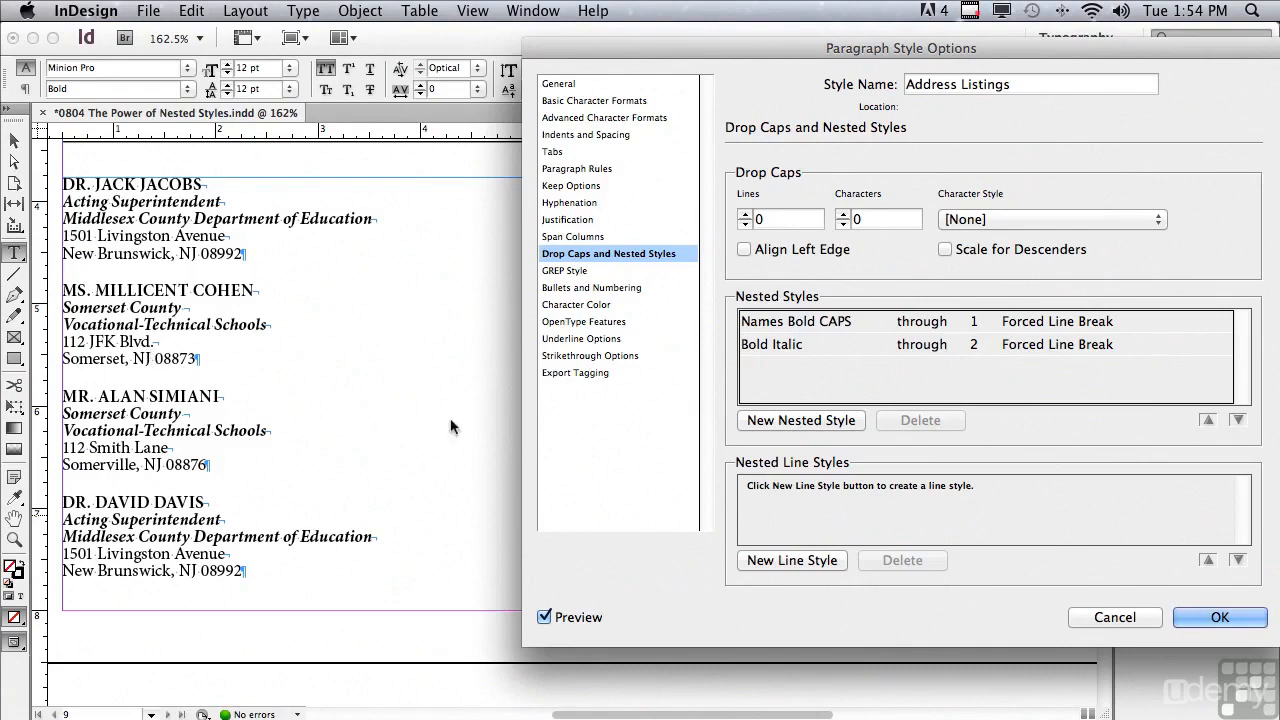
# - Add a third nested style that applies [None] through 1 Forced Line Break
pyautogui.click(769, 420)
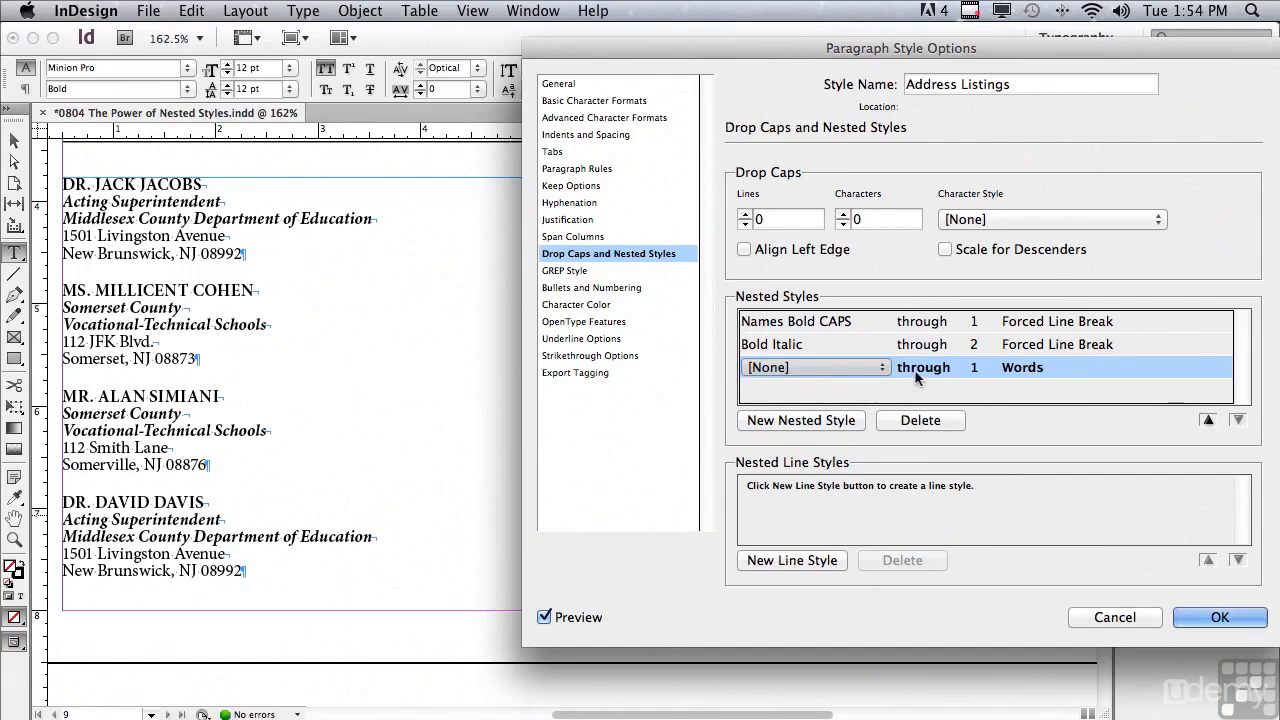
pyautogui.click(1010, 369)
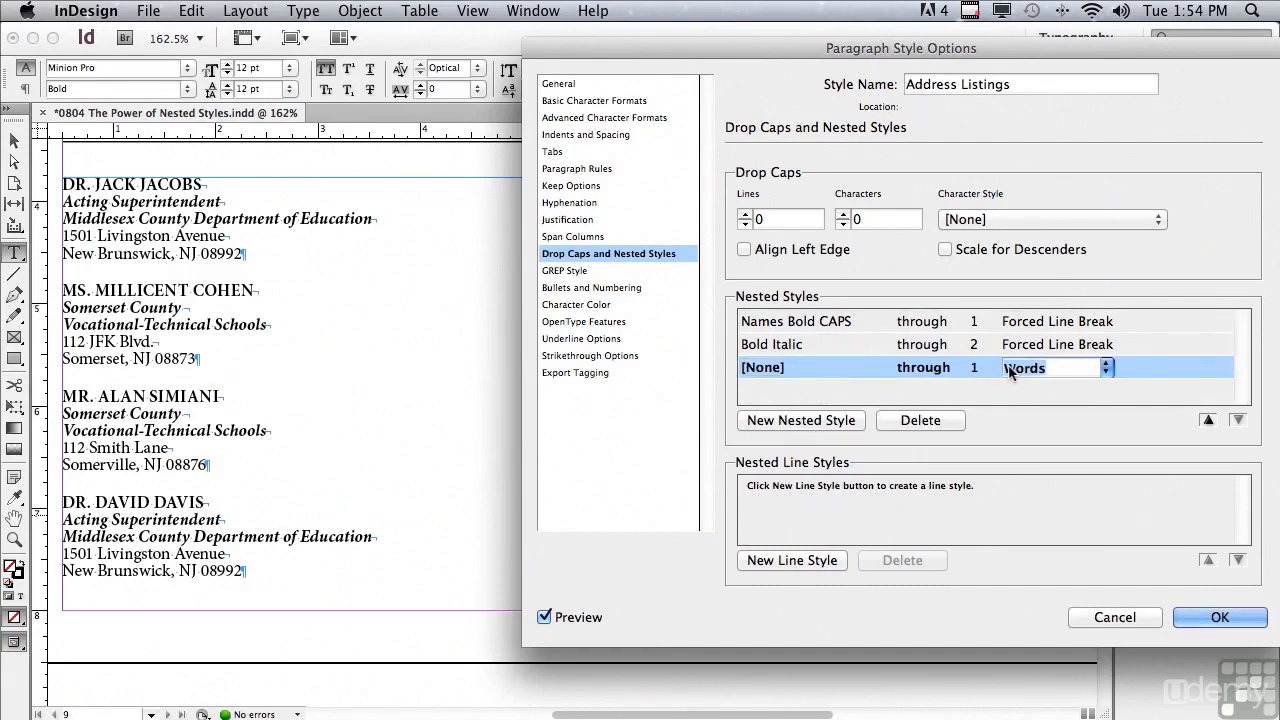
pyautogui.click(1105, 368)
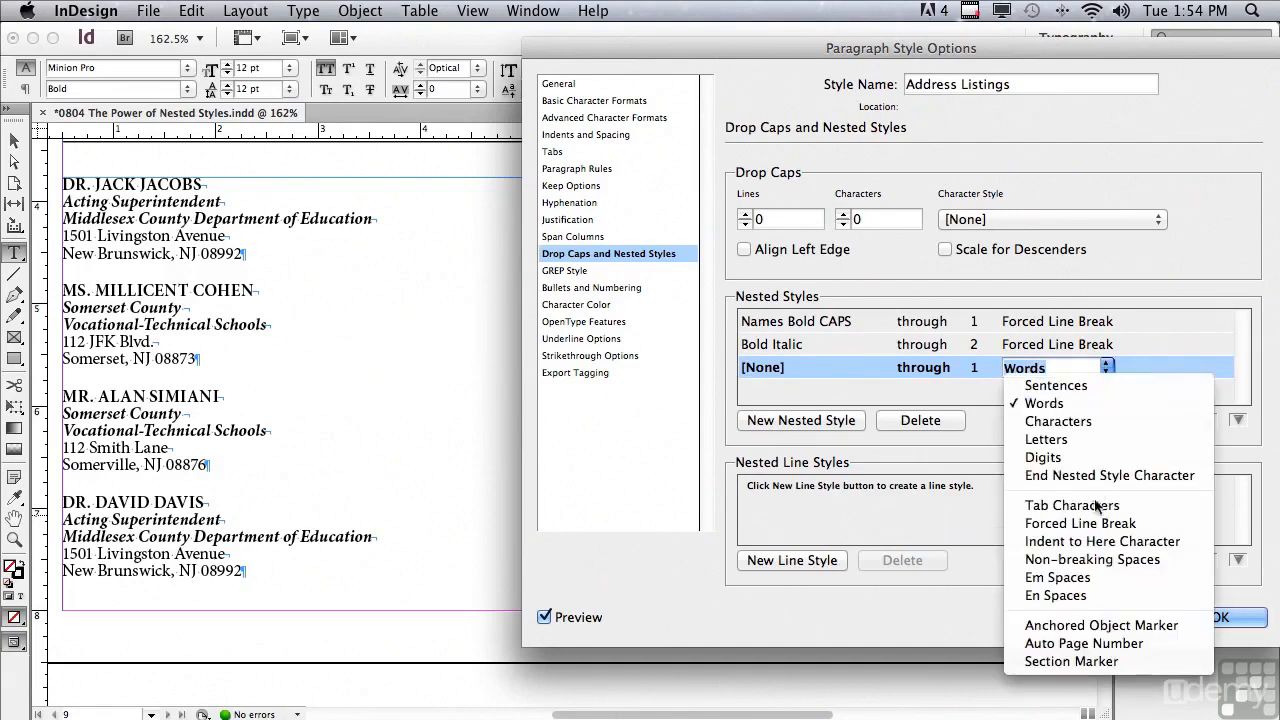
pyautogui.click(1085, 523)
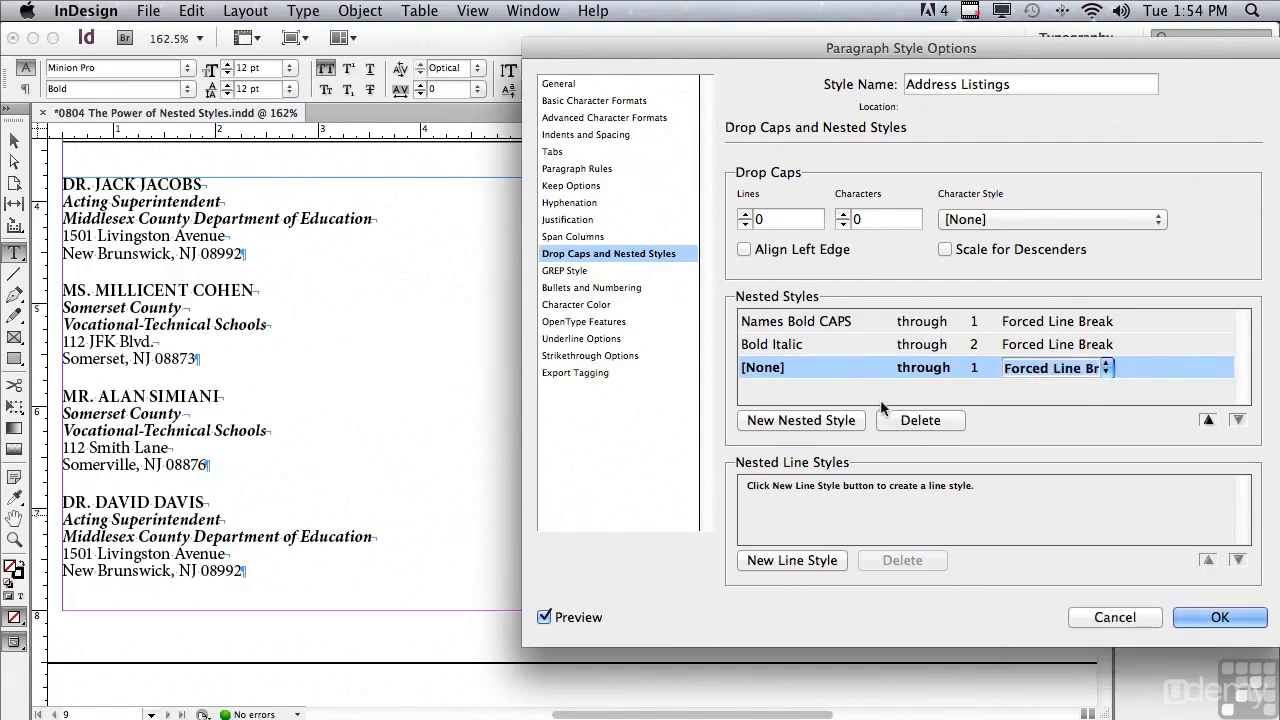
pyautogui.click(881, 401)
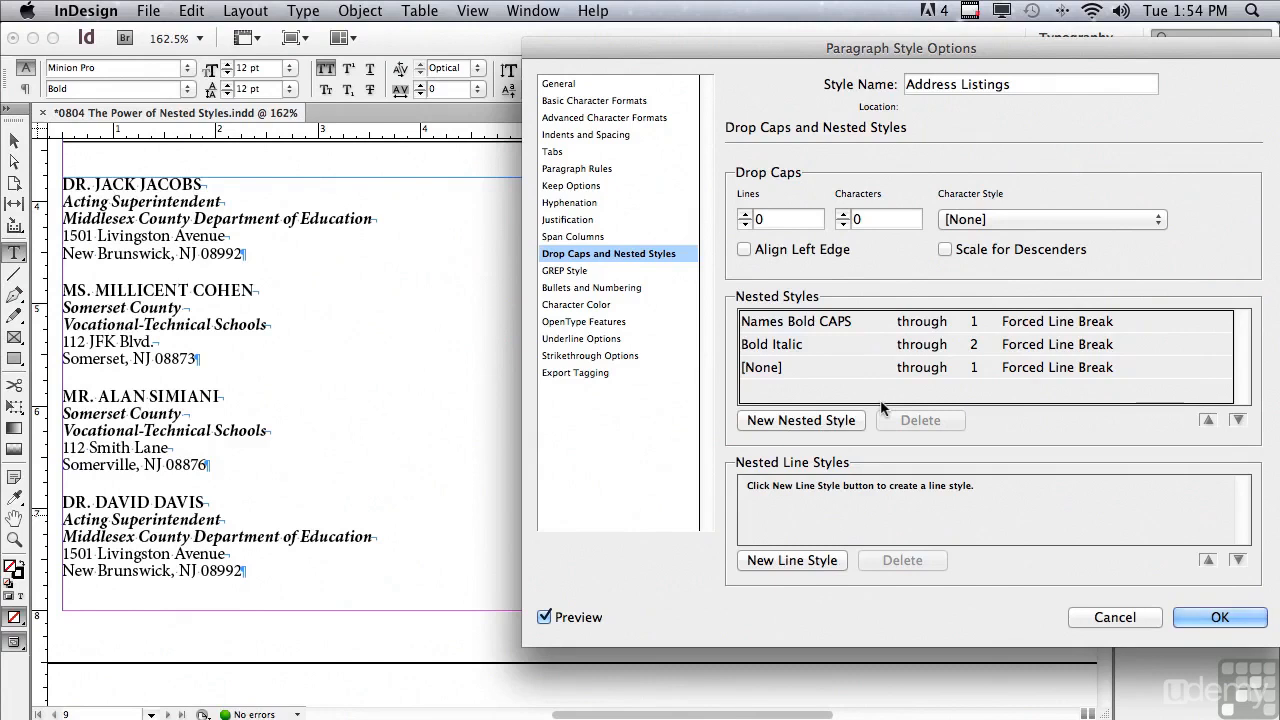
# - Move the [None] nested style up to first place, ahead of Names Bold CAPS and Bold Italic
pyautogui.click(825, 369)
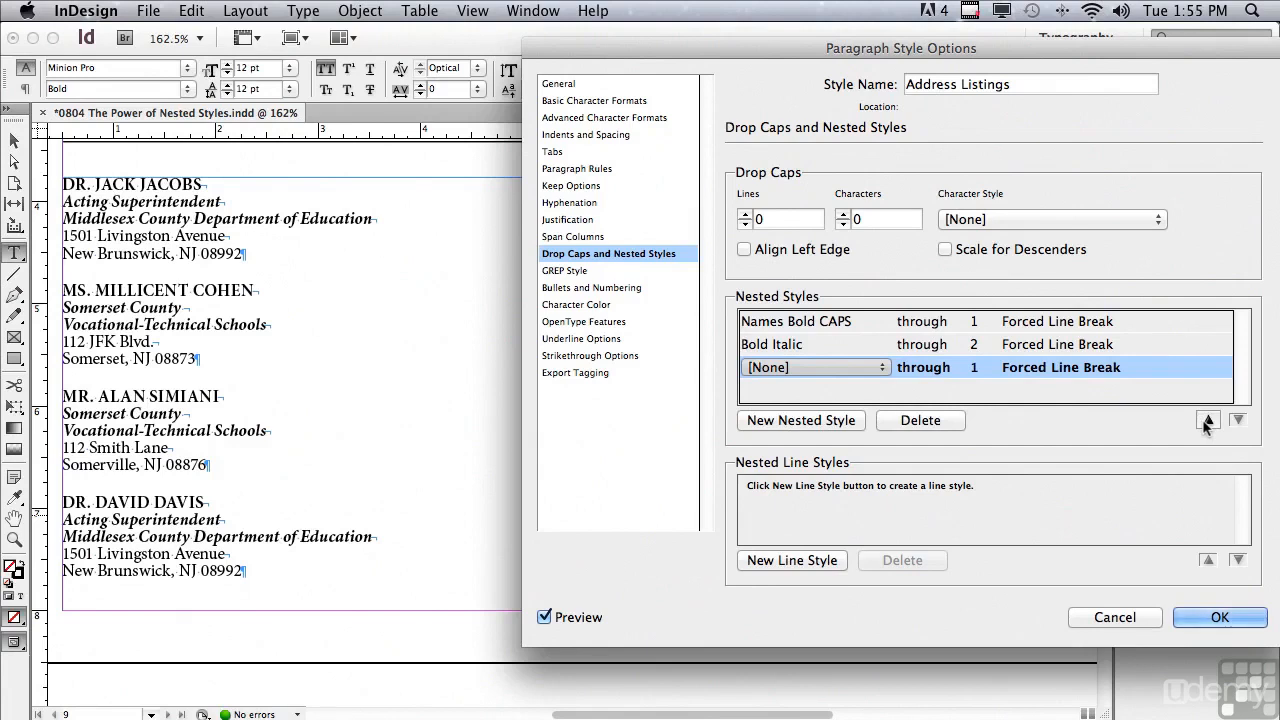
pyautogui.click(1205, 422)
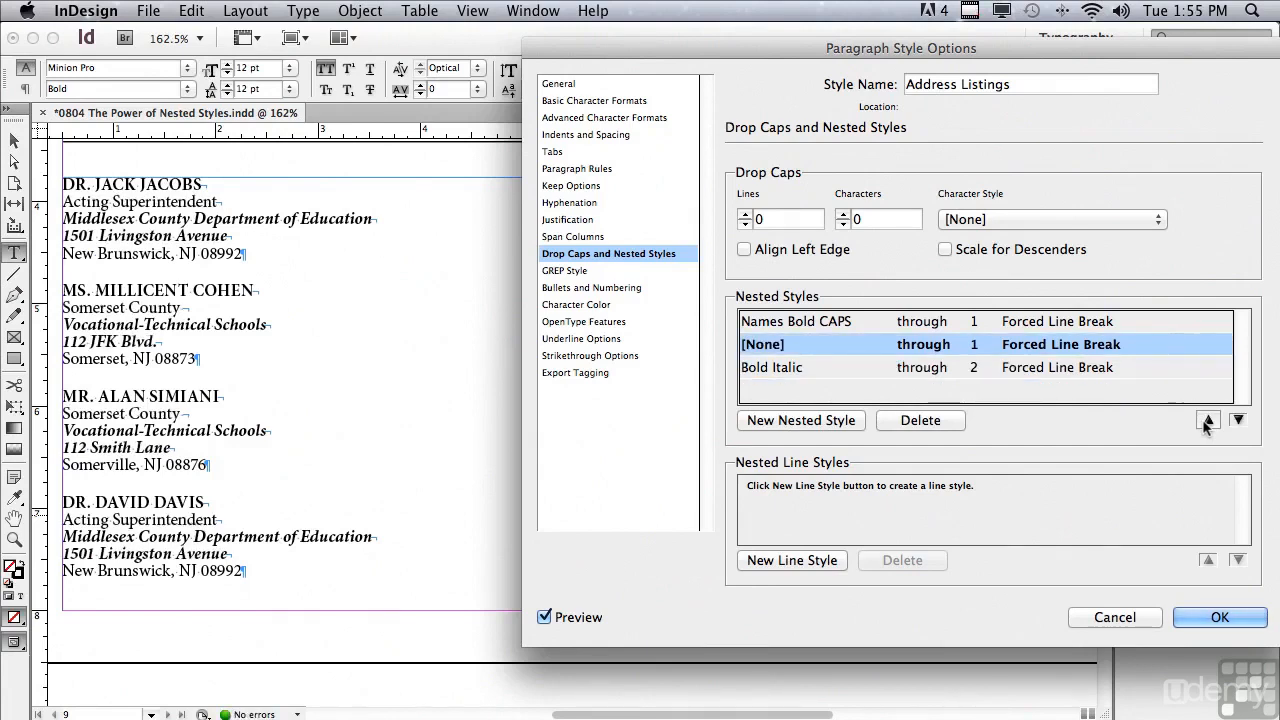
pyautogui.click(1205, 422)
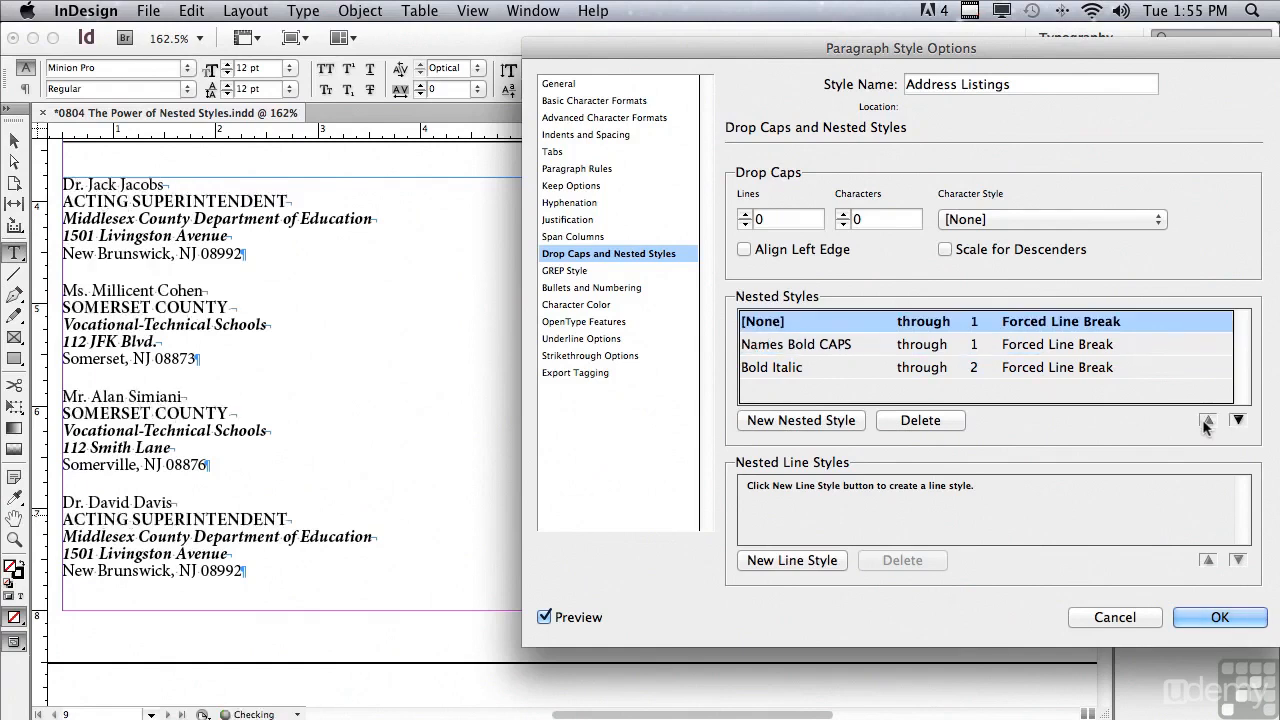